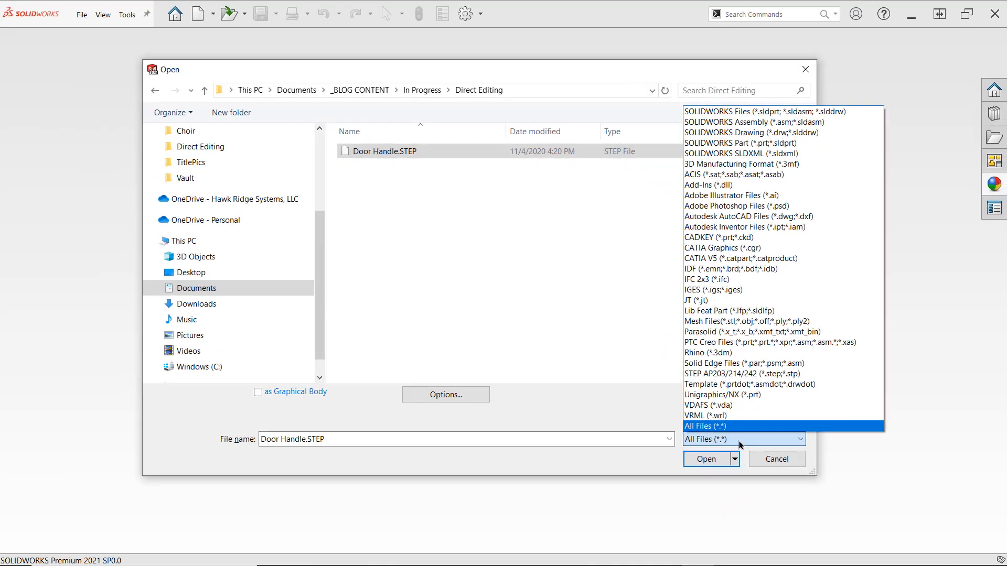
- Open Door Handle.STEP with the All Files filter, run Import Diagnostics on the part and accept the check
click(739, 444)
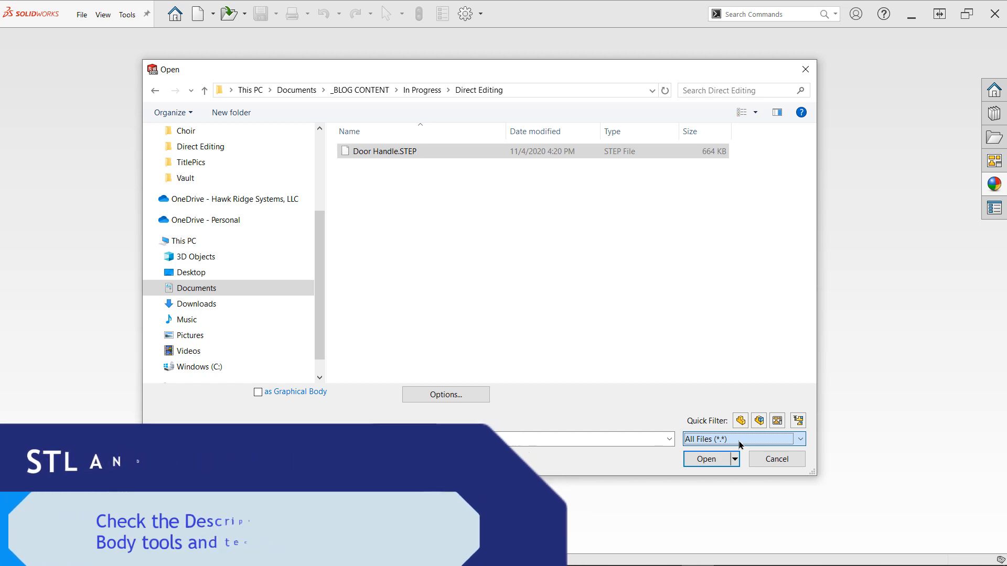
click(705, 459)
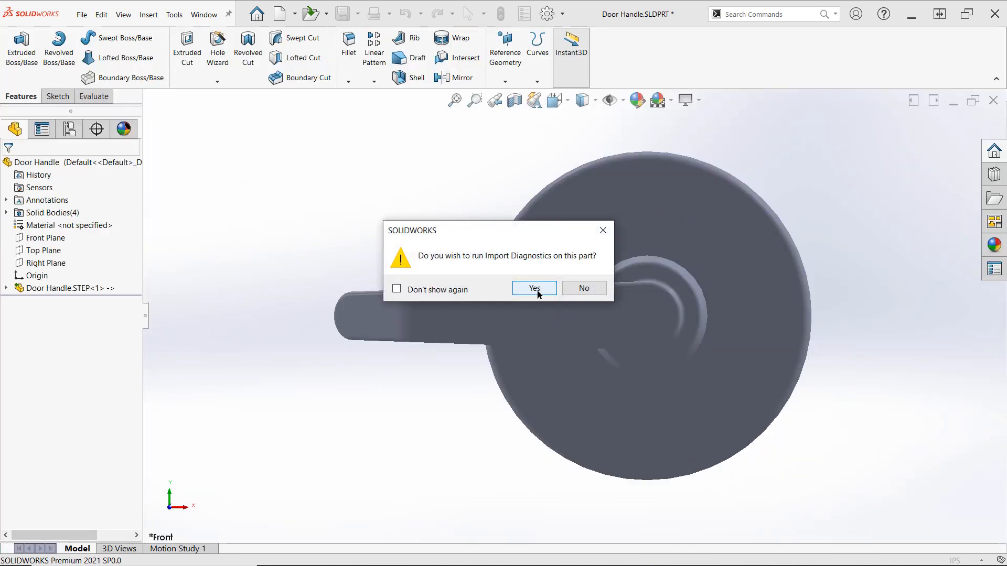
click(537, 289)
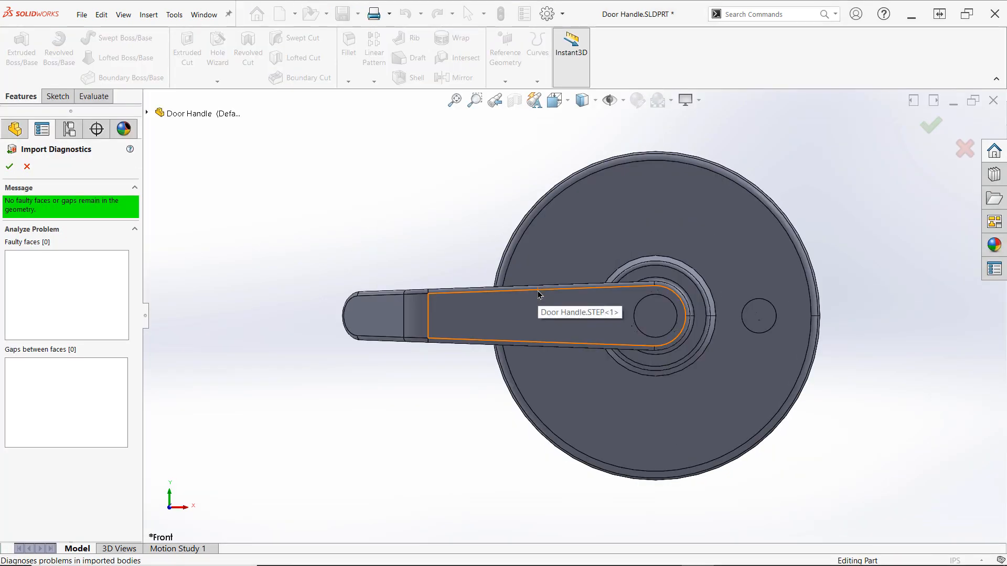
click(10, 168)
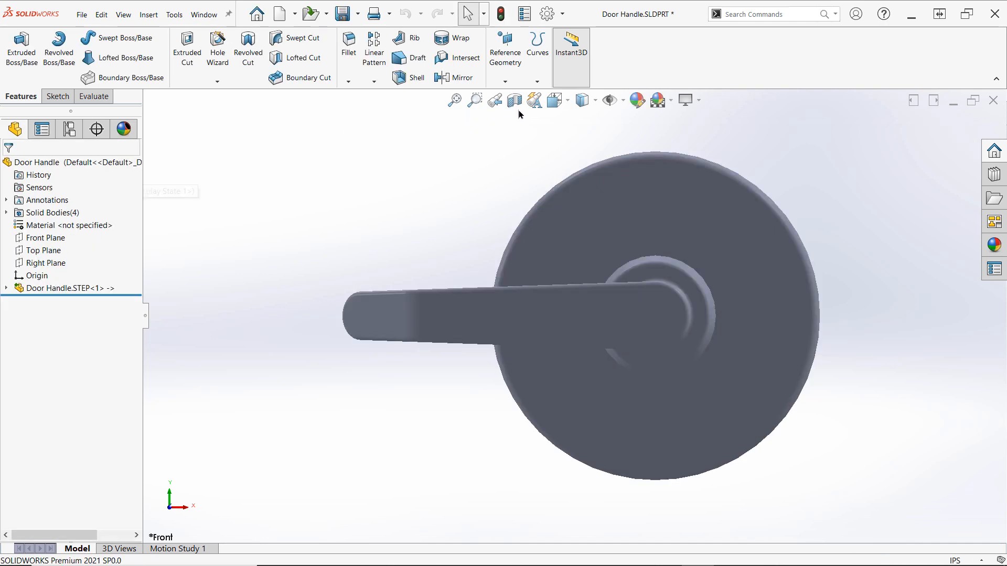
- Set the model's display style to Shaded With Edges
click(595, 103)
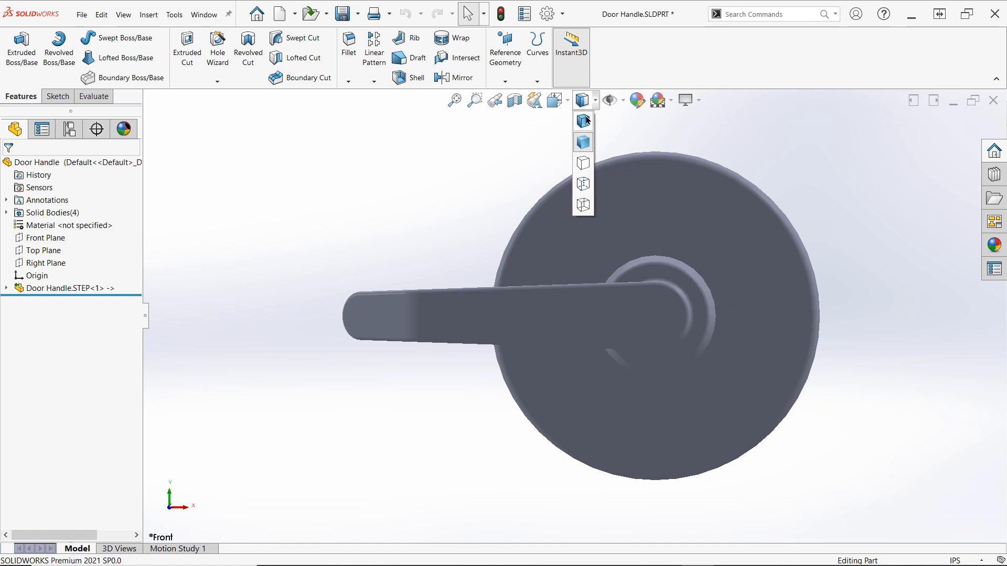
click(584, 120)
middle_drag(878, 220, 854, 308)
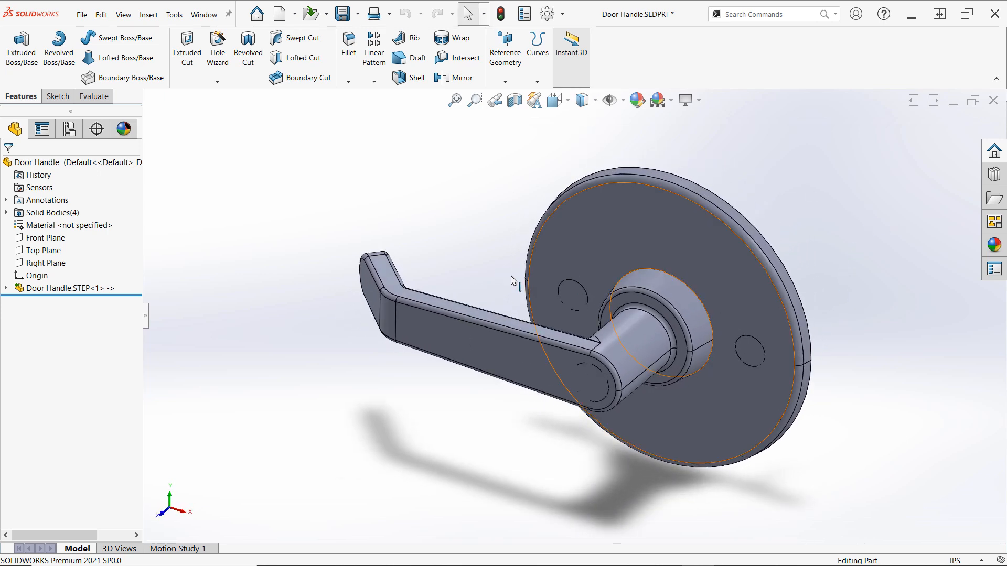
- Hide solid bodies 1, 3 and 4 of the imported door handle, leaving only body 2 shown
click(6, 212)
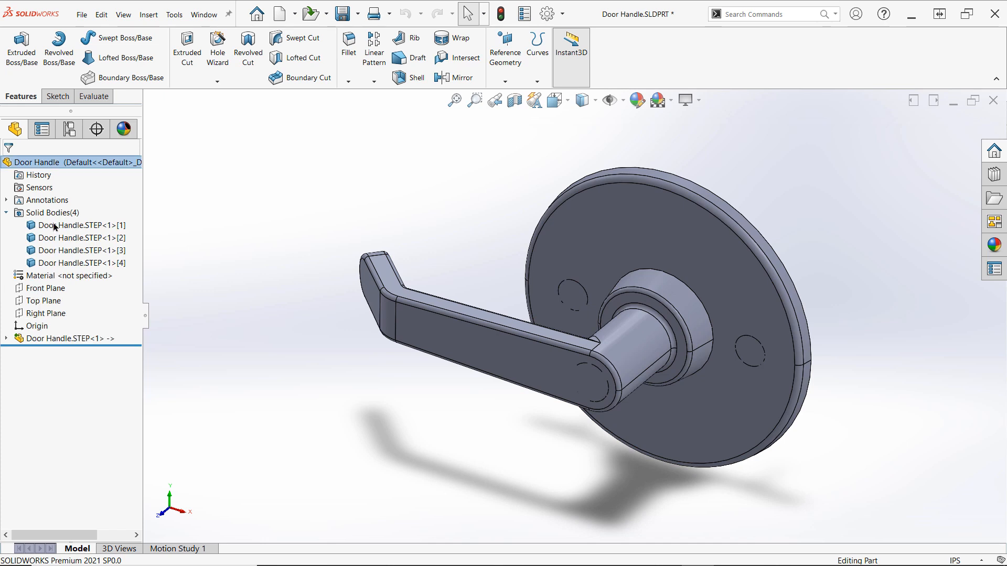
click(54, 226)
ctrl+click(49, 251)
right_click(50, 268)
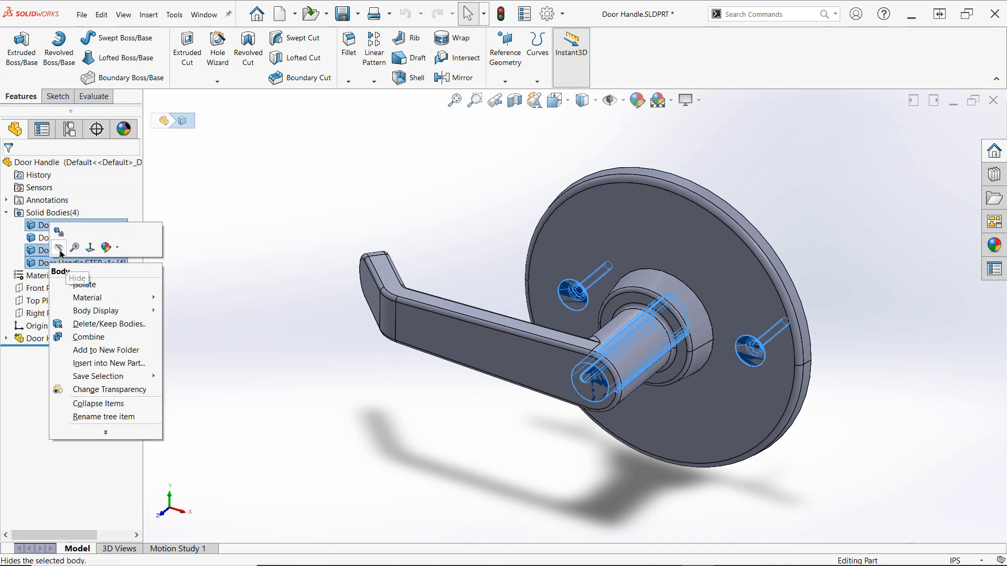
click(68, 257)
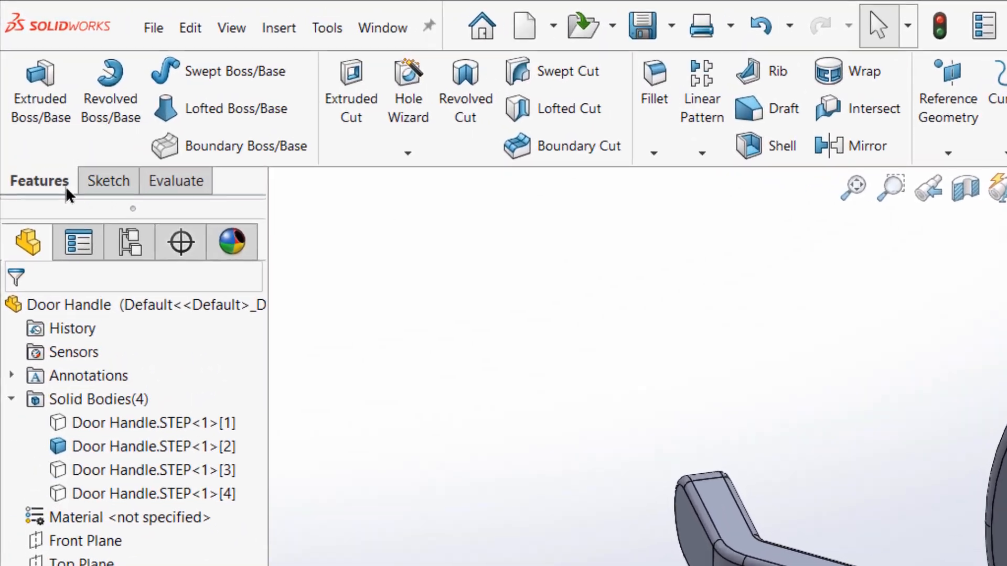
- Add the Direct Editing tool set to the CommandManager and bring it up
right_click(67, 195)
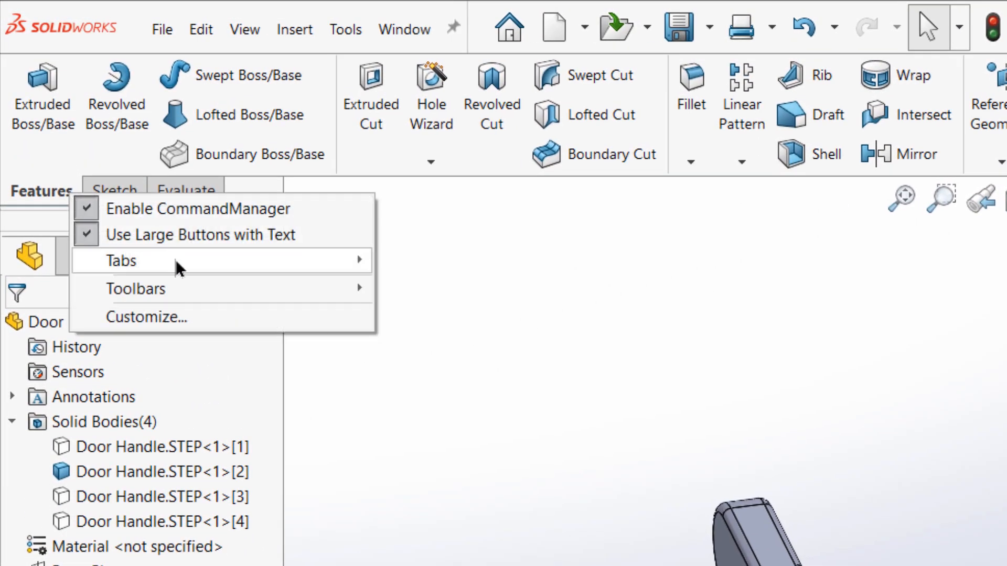
mouse_move(325, 271)
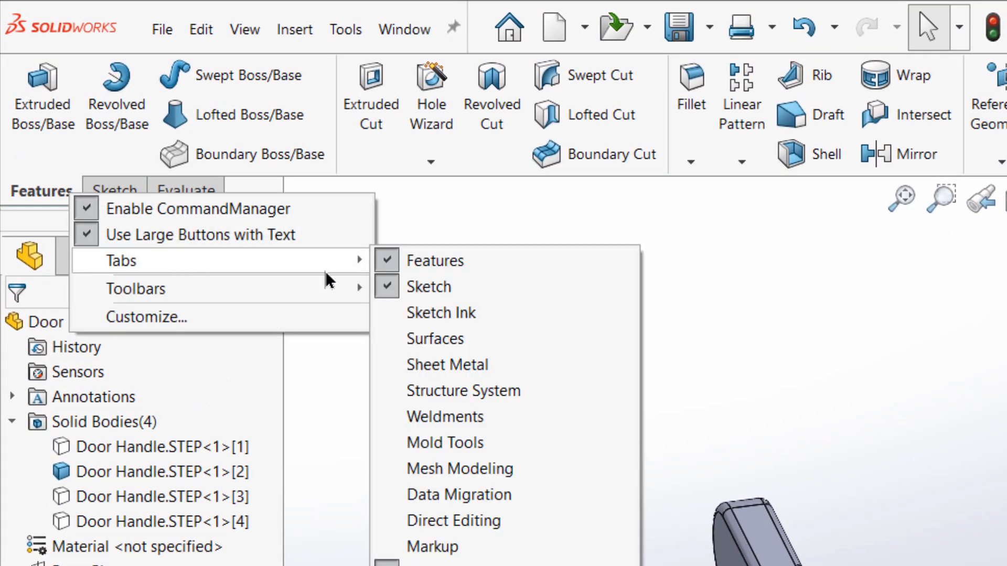
click(502, 530)
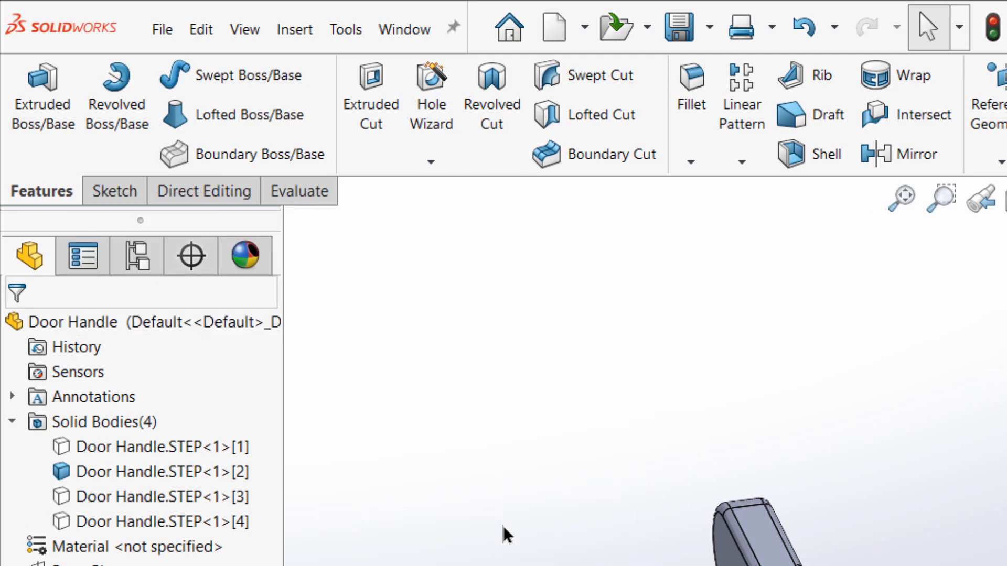
click(241, 200)
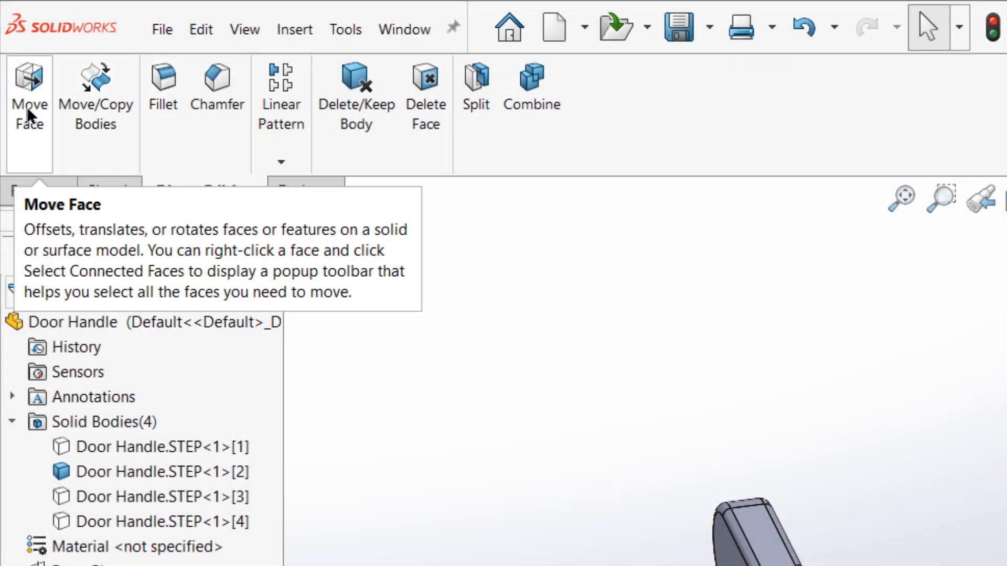
- Start Move Face with Translate and select the lever's front face and tip end face, each with all surrounding faces
click(29, 115)
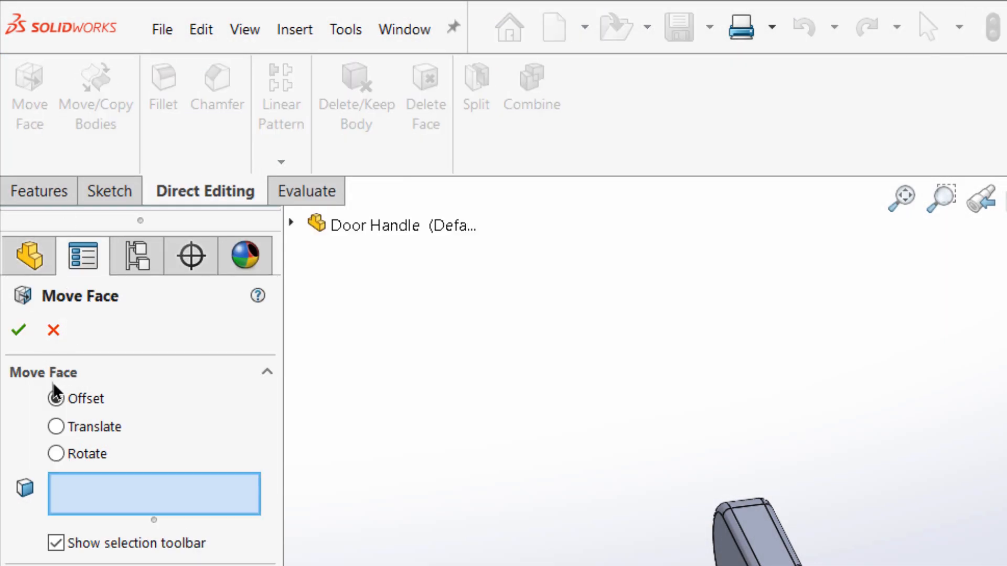
click(56, 427)
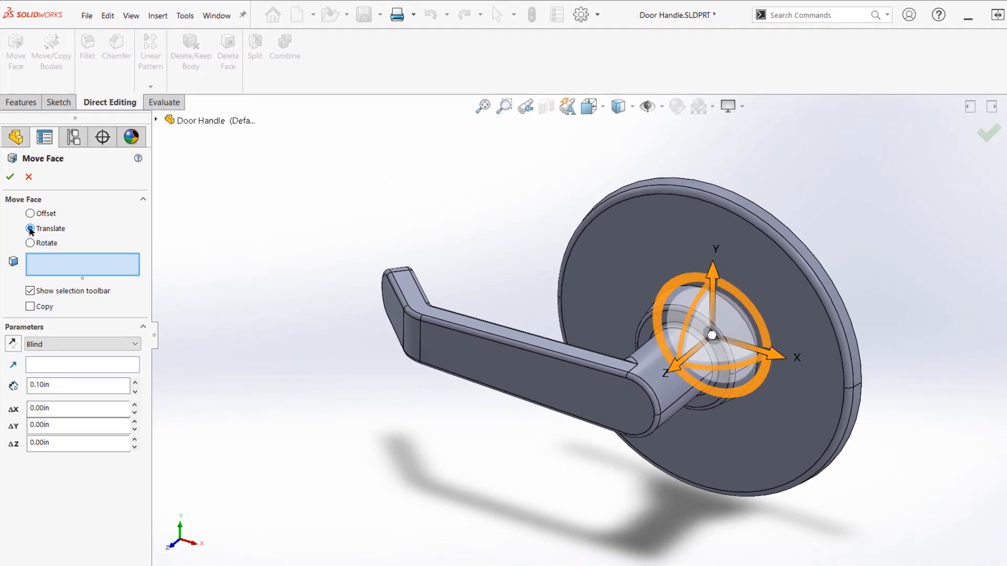
click(477, 341)
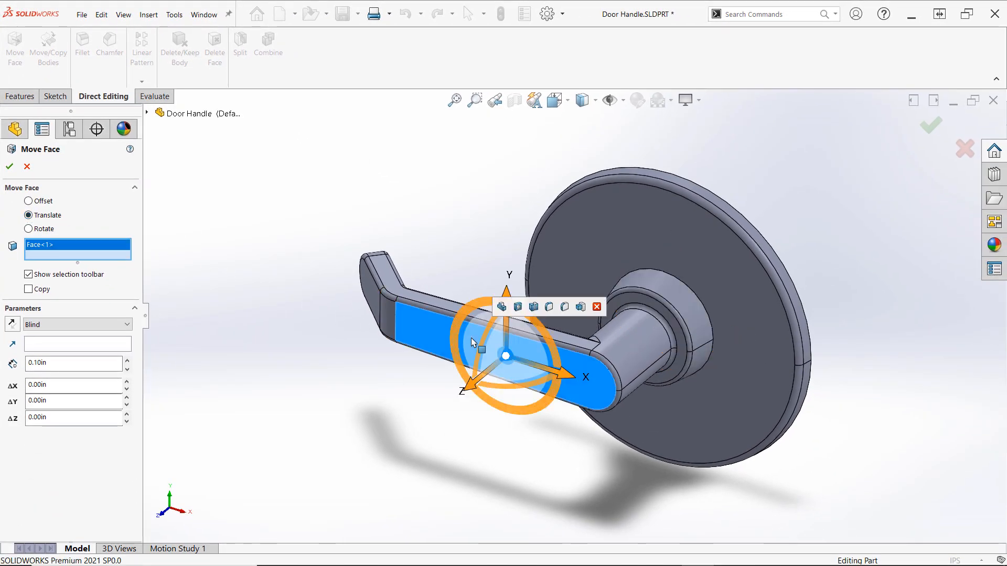
click(502, 307)
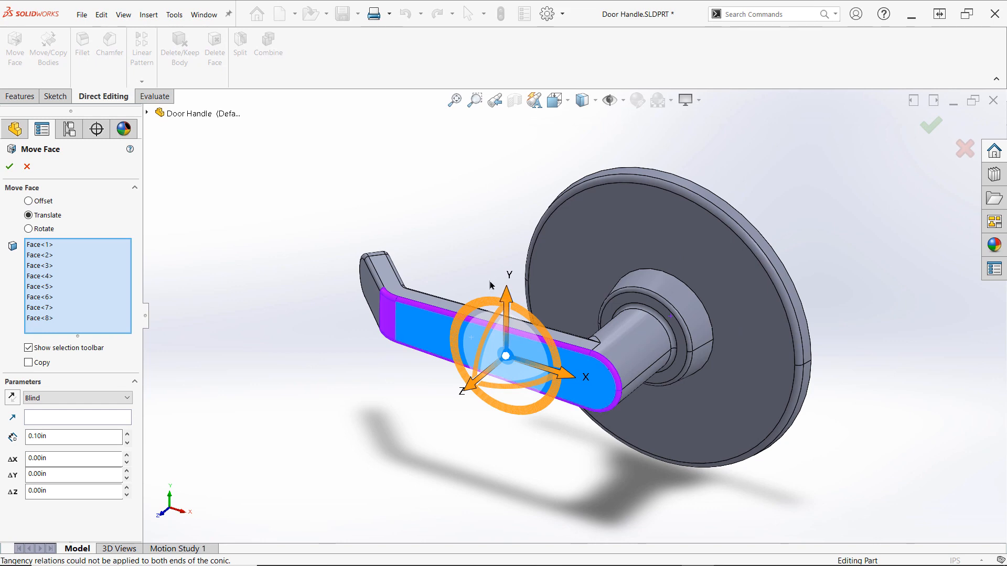
key(ctrl+4)
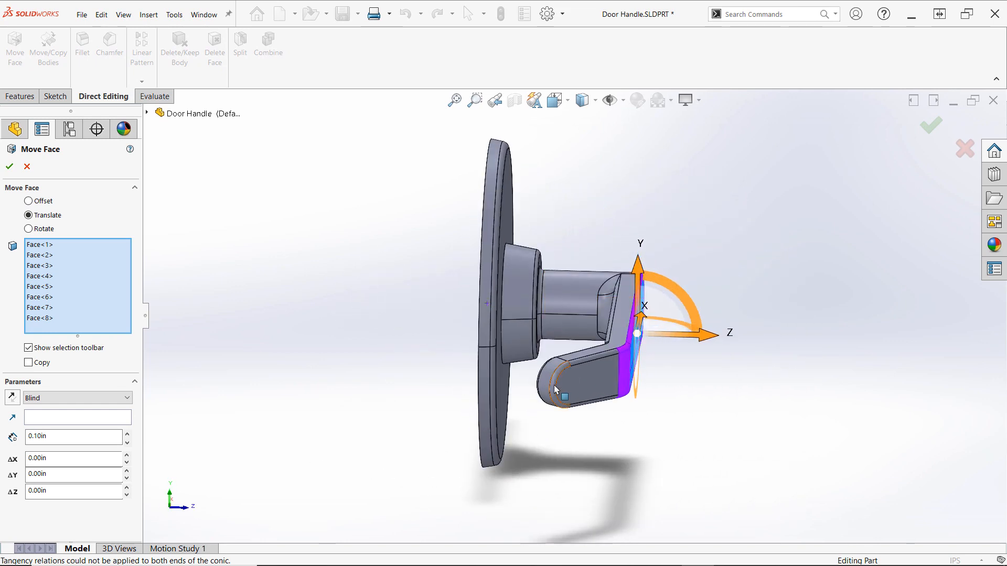
click(558, 384)
click(584, 355)
- Add the back faces of the lever's bent tip and main arm, each with all surrounding faces, to the Move Face selection
key(ctrl+2)
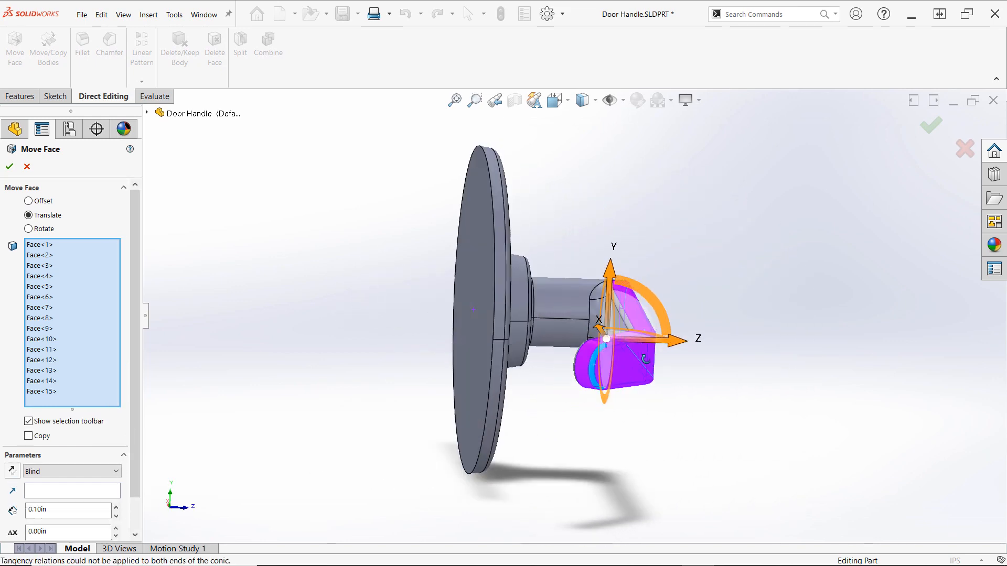
click(760, 338)
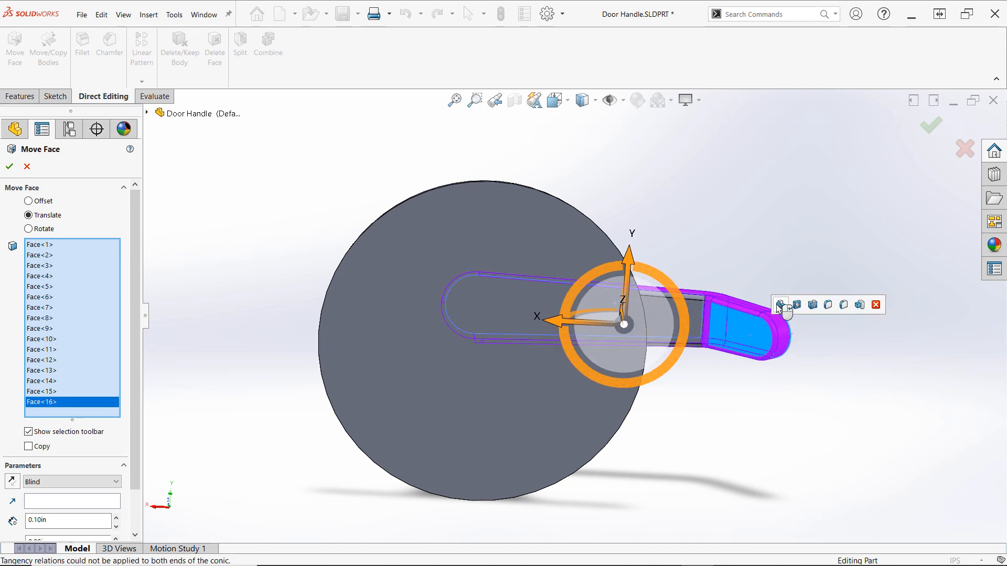
click(783, 307)
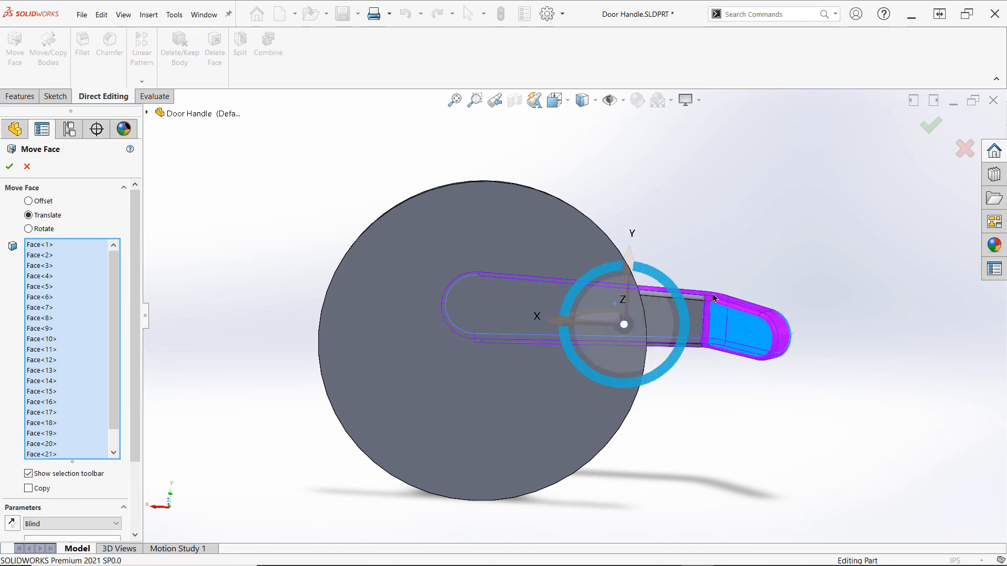
middle_drag(697, 309, 680, 318)
click(702, 308)
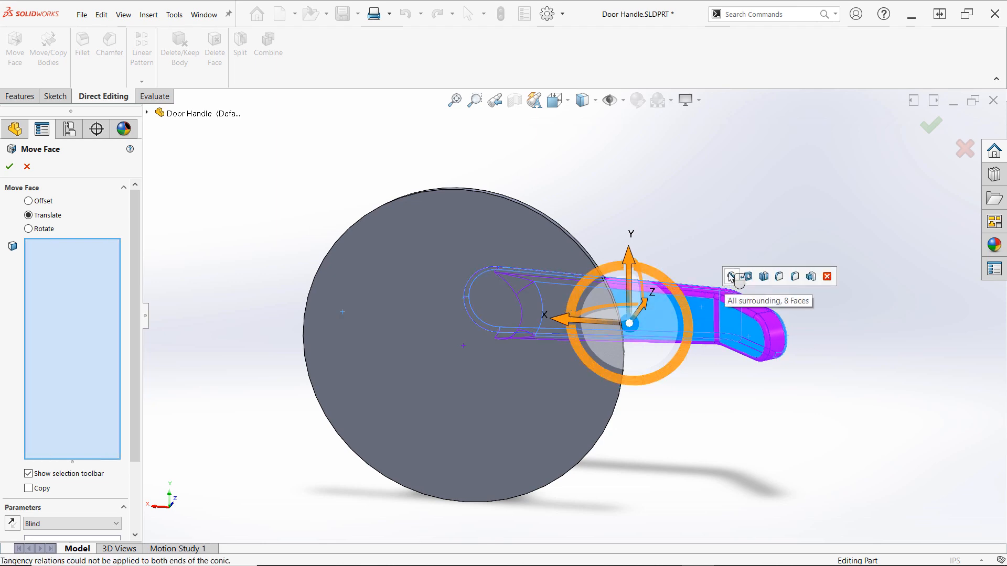
click(734, 278)
middle_drag(739, 258, 483, 363)
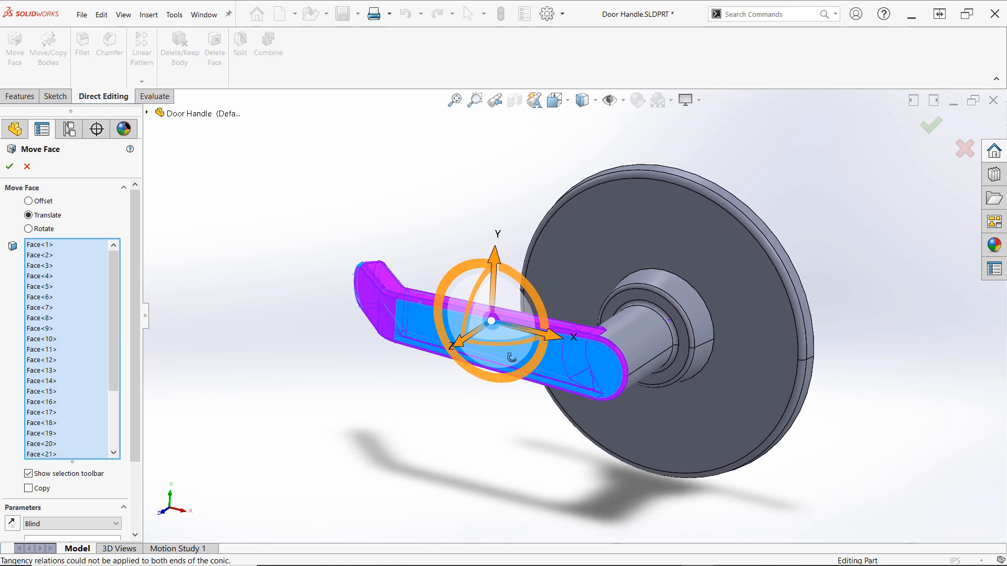
- Translate the selected lever faces 1.00 in along Z, away from the round plate, and finish the Move Face
drag(468, 340, 439, 365)
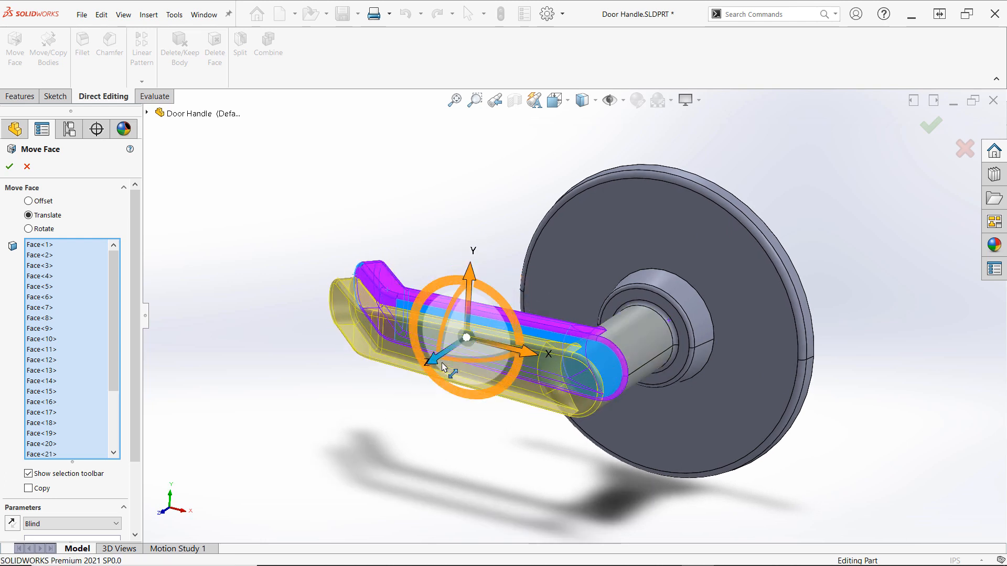
scroll(137, 340, down, 3)
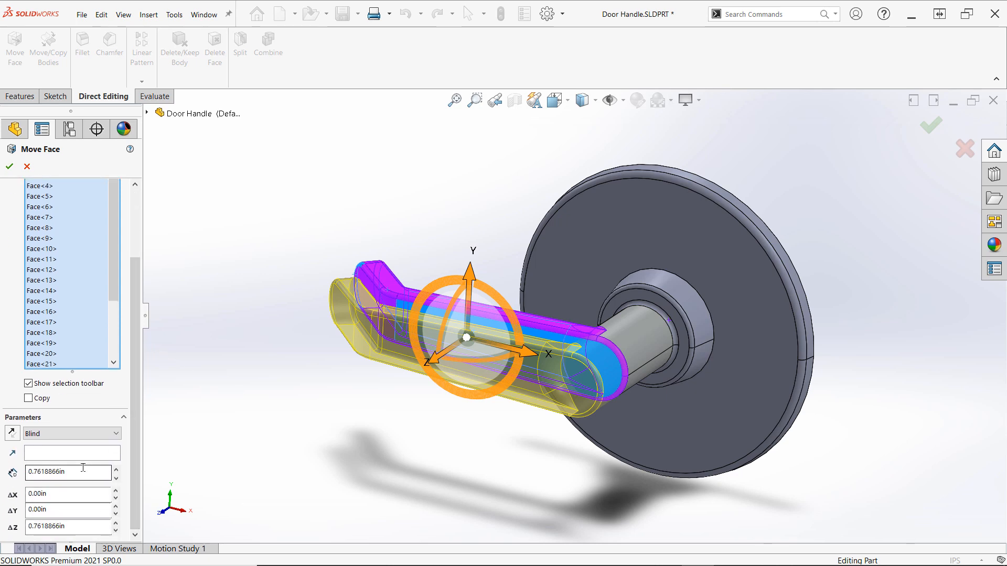
double_click(83, 470)
text(1)
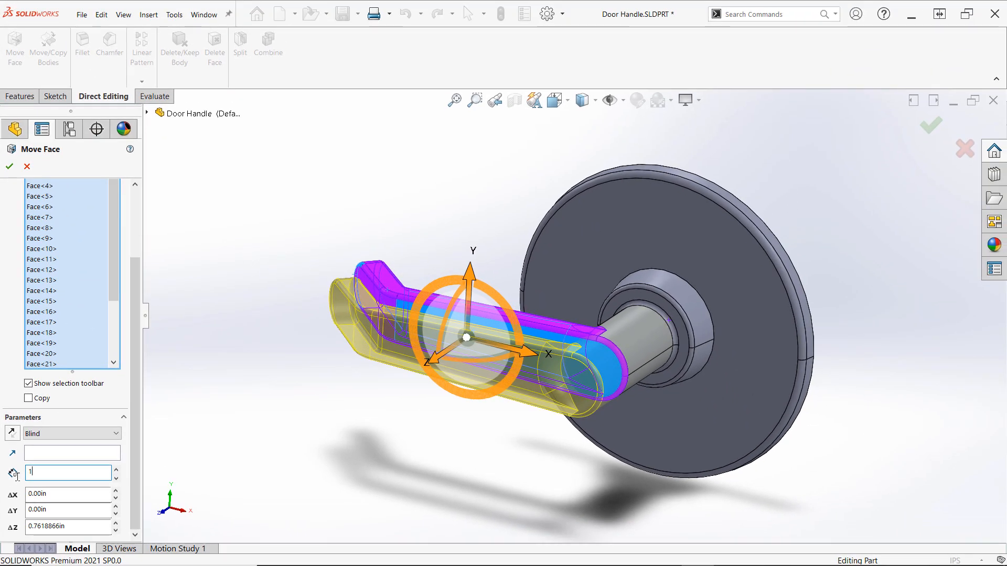
key(Return)
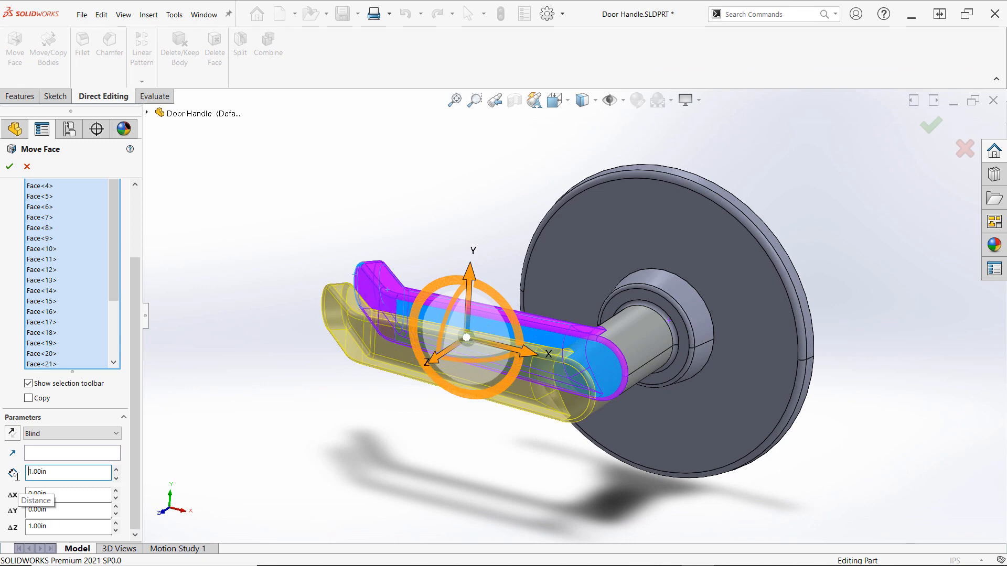
key(Return)
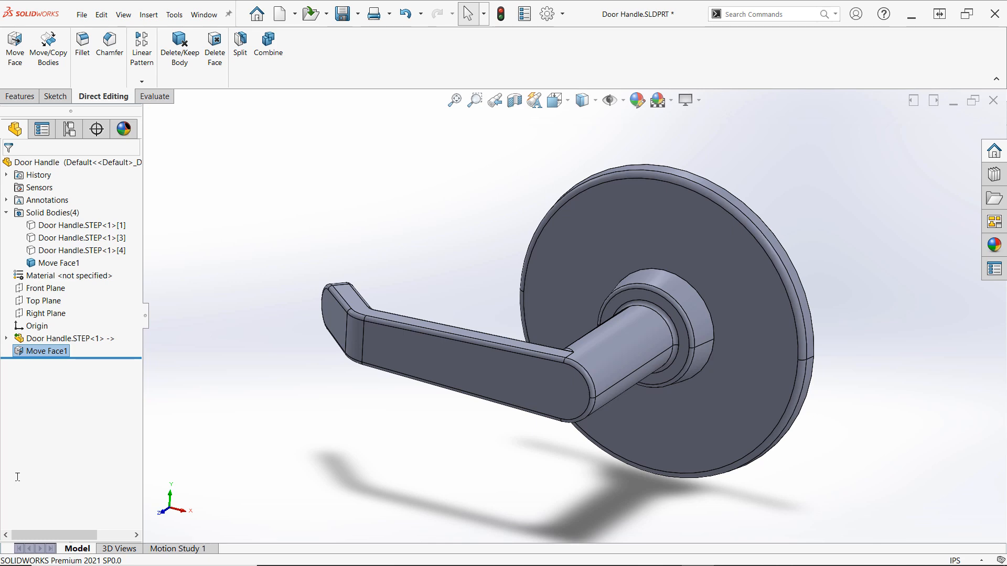
- Set the translation distance dimension of Move Face1 to 6.35 mm directly on the model
click(187, 358)
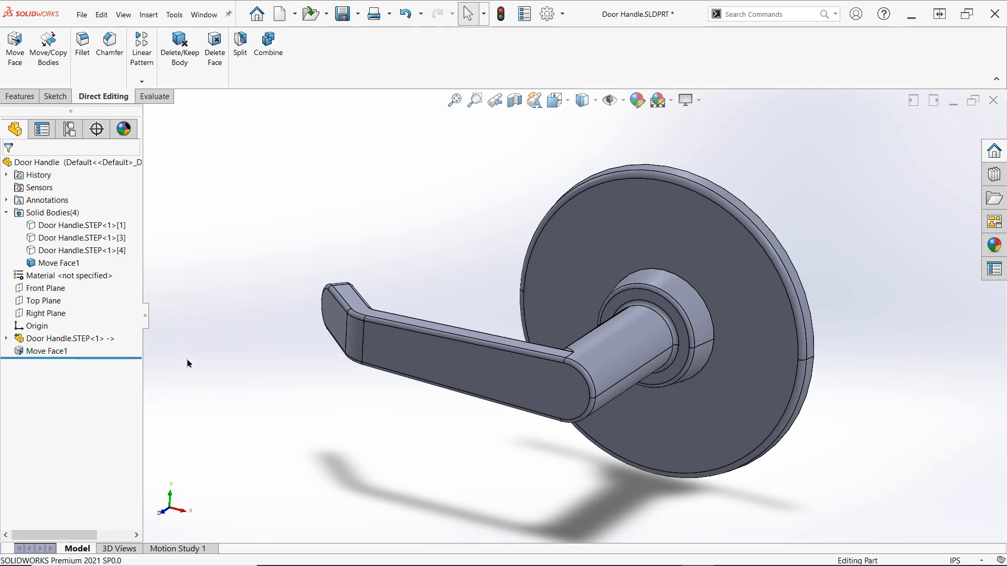
click(47, 354)
scroll(385, 377, down, 7)
double_click(474, 335)
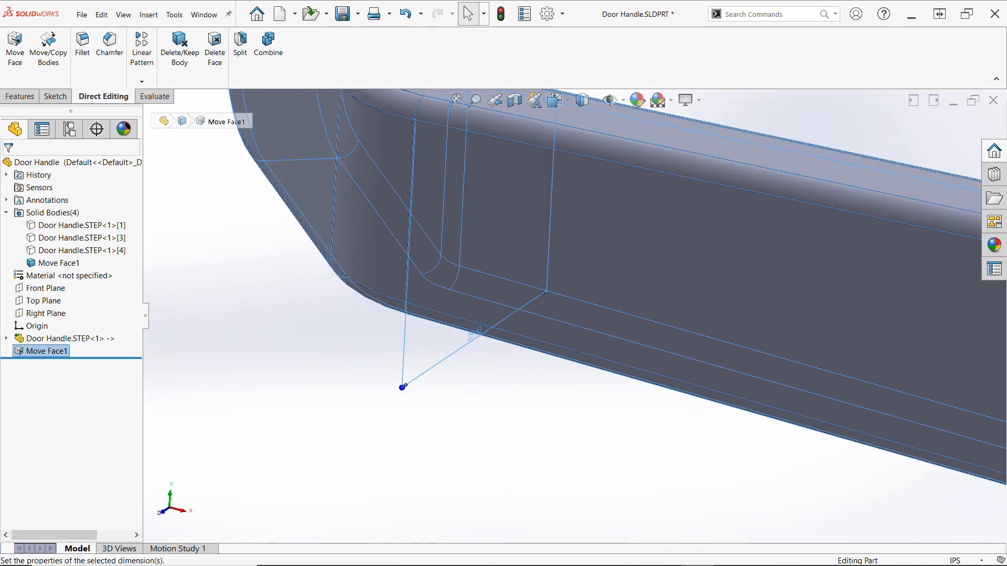
text(6.35)
key(Return)
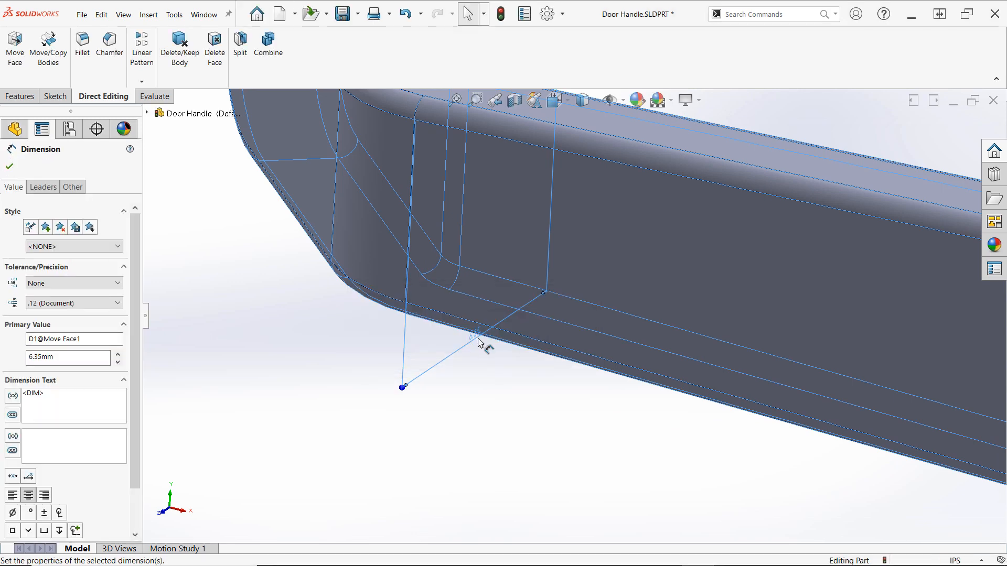
scroll(479, 345, up, 7)
key(Escape)
ctrl+middle_drag(481, 333, 303, 391)
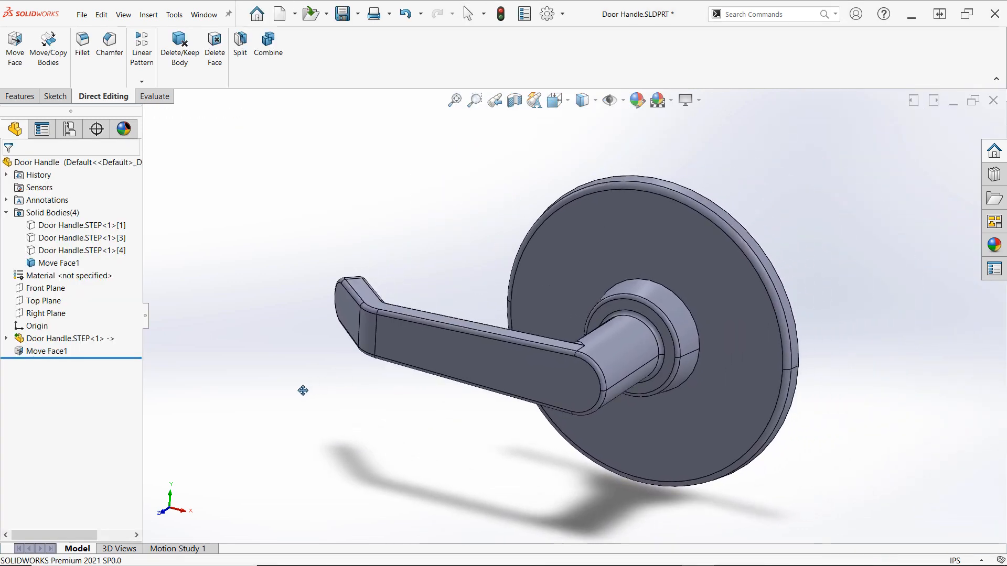
- Start a Move Face in Rotate mode and display the temporary axes of the model
click(15, 46)
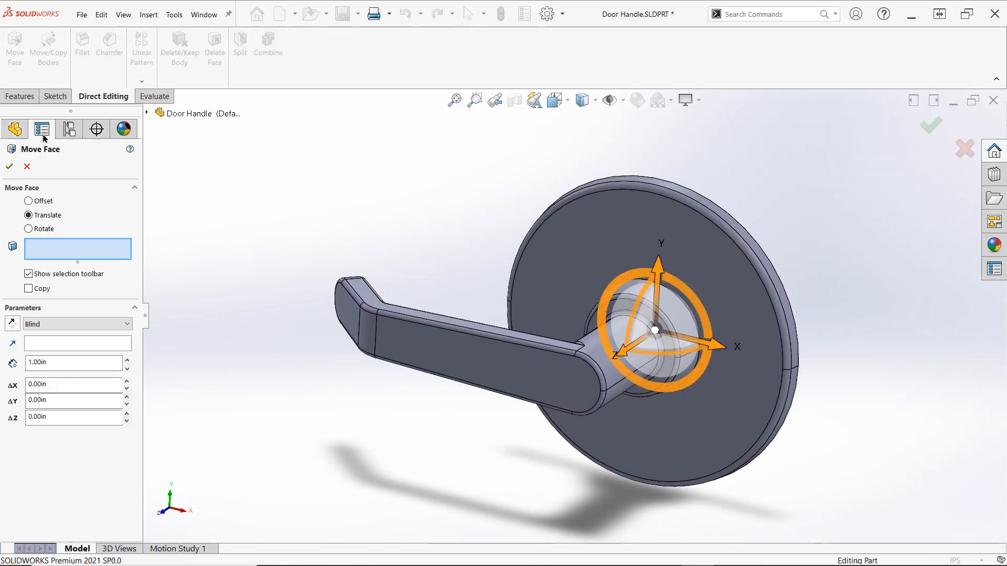
click(42, 230)
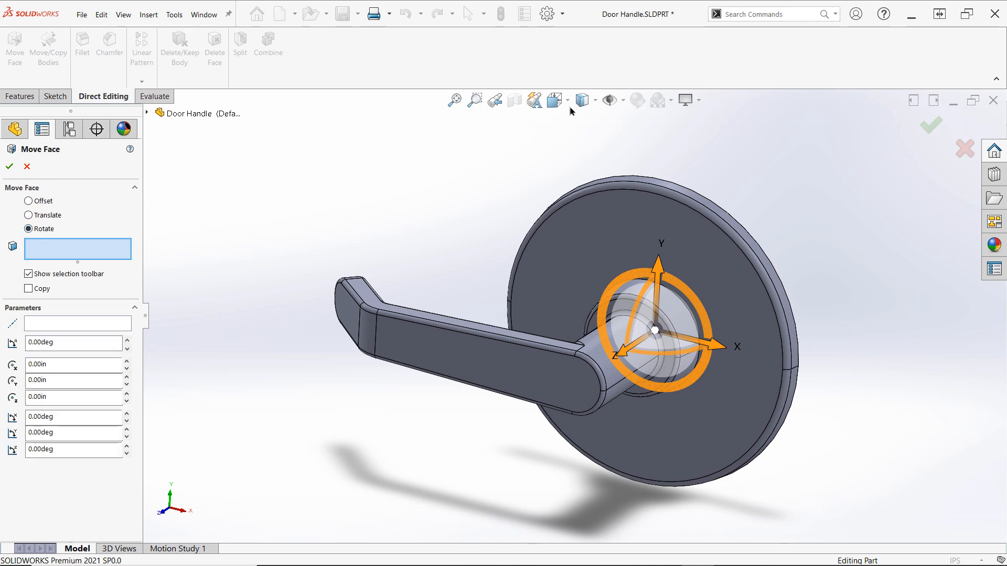
click(622, 100)
click(632, 148)
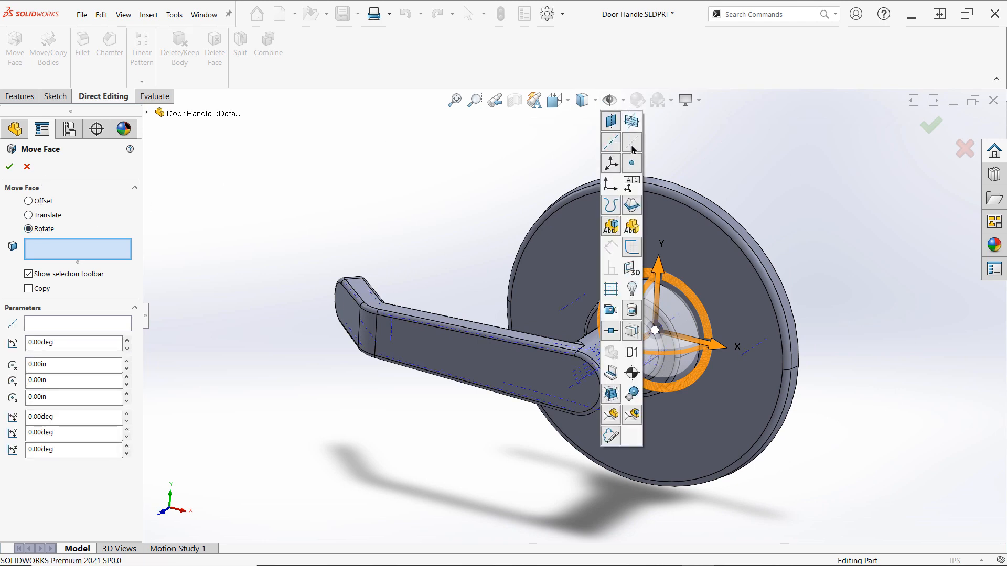
- Select the lever's front arm face and rounded tip end face for rotation, each with all surrounding faces
click(76, 255)
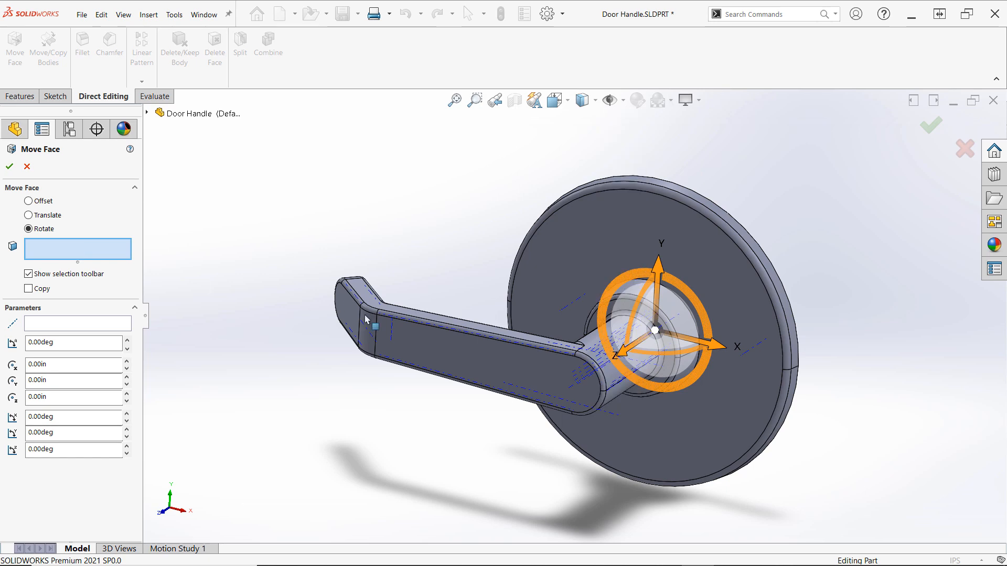
click(435, 344)
click(461, 310)
middle_drag(364, 317, 498, 346)
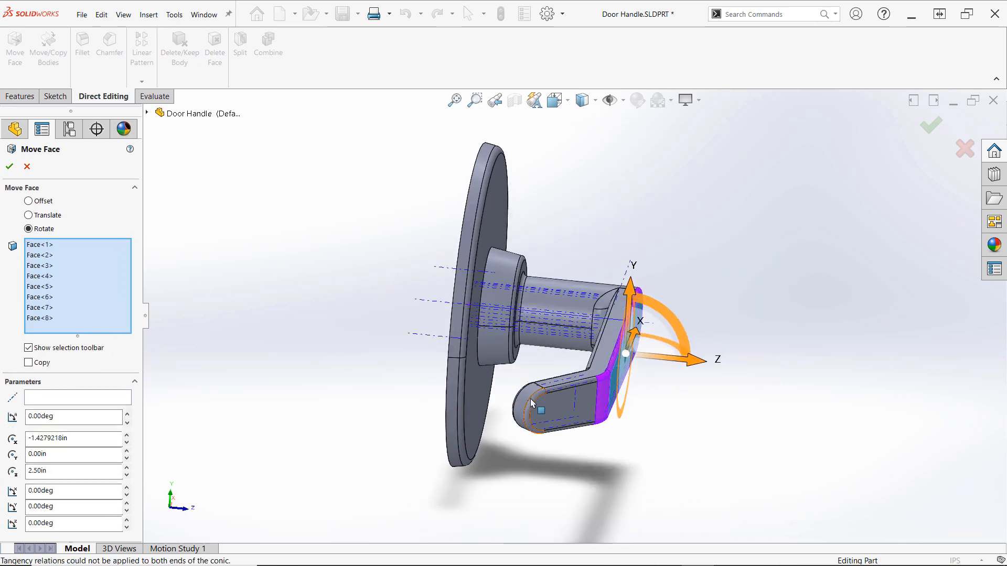
click(532, 401)
click(562, 367)
- Add the back faces of the lever's bent tip and main arm, with their surrounding faces, to the rotation selection
middle_drag(655, 352, 747, 385)
click(731, 339)
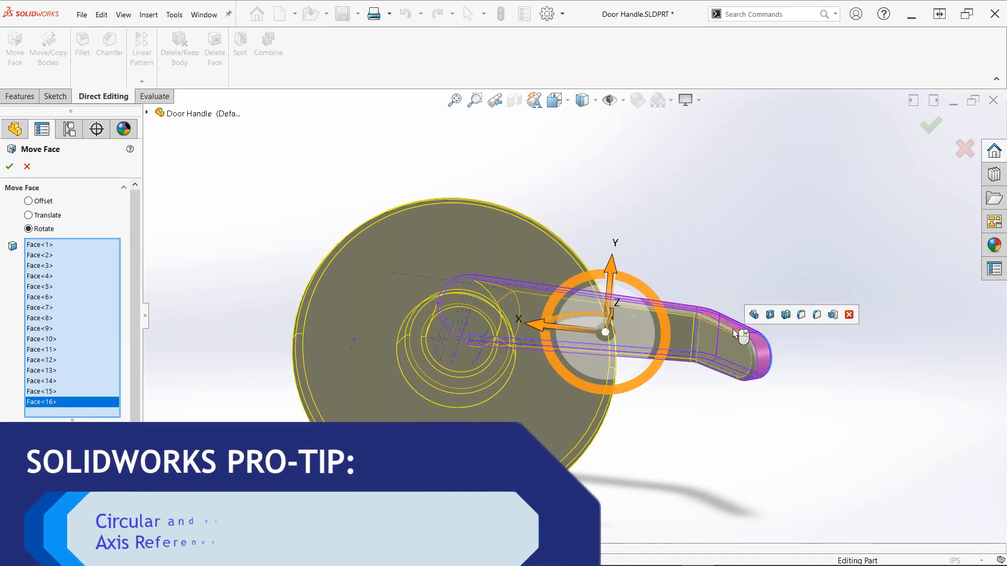
click(688, 318)
click(715, 290)
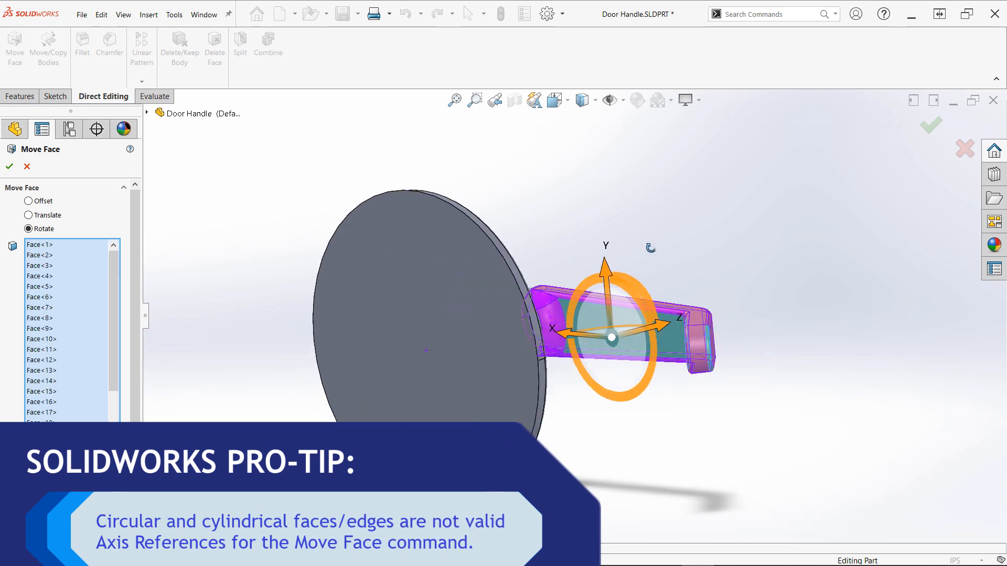
middle_drag(649, 249, 209, 341)
- Rotate the selected lever faces 45 degrees about the shaft's temporary axis in the flipped direction and finish the Move Face
drag(80, 418, 79, 318)
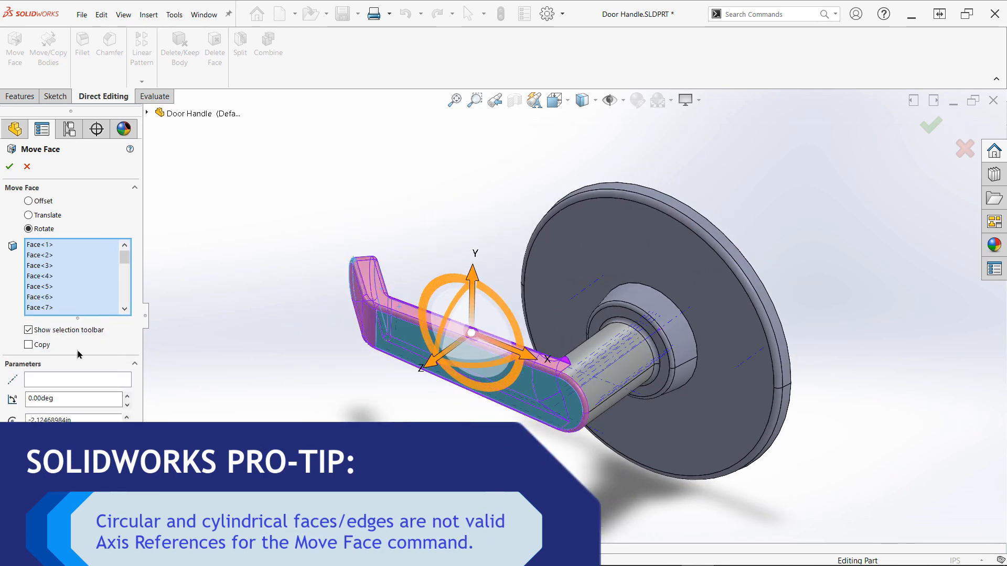
click(71, 379)
click(687, 310)
double_click(73, 399)
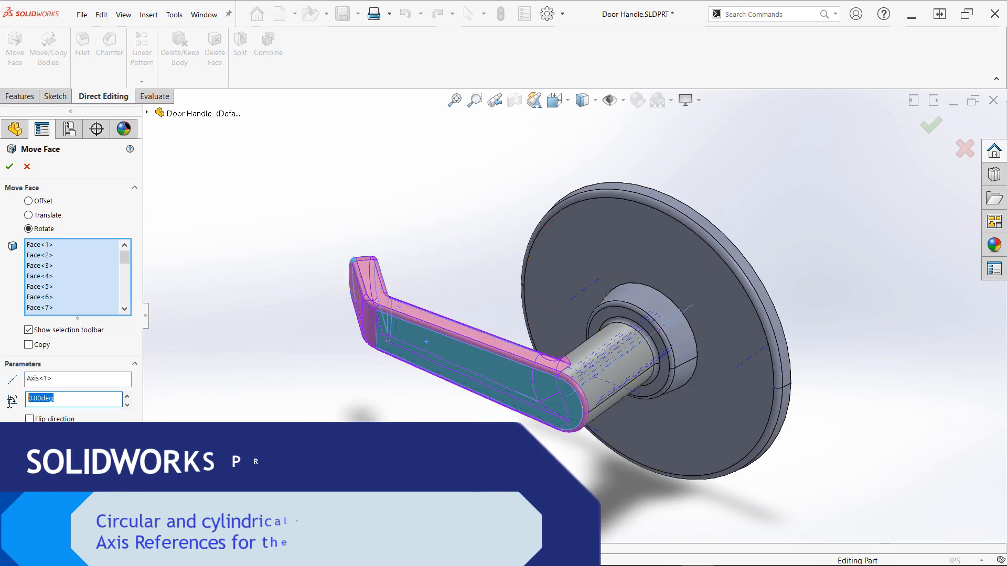
text(45)
key(Return)
click(29, 420)
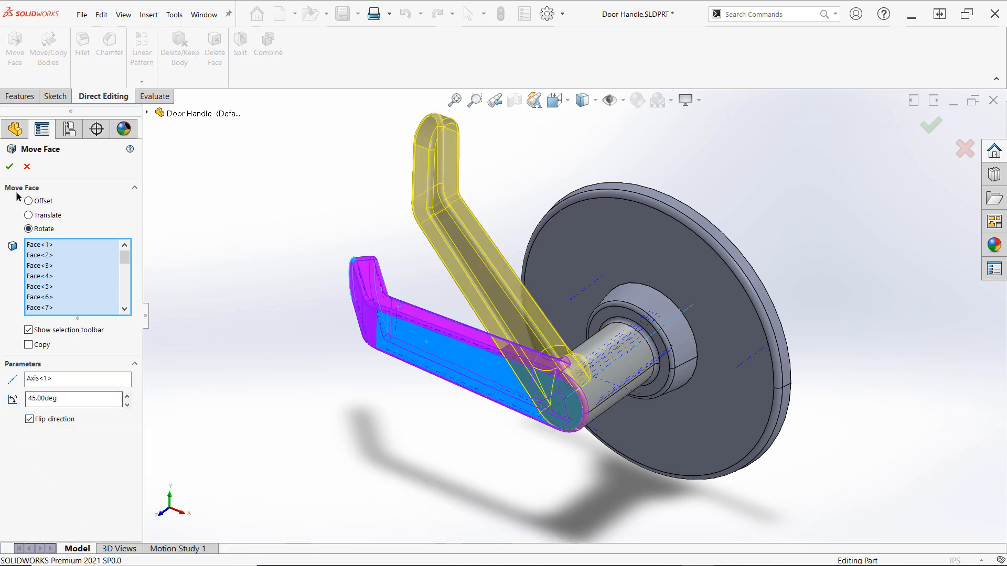
click(10, 168)
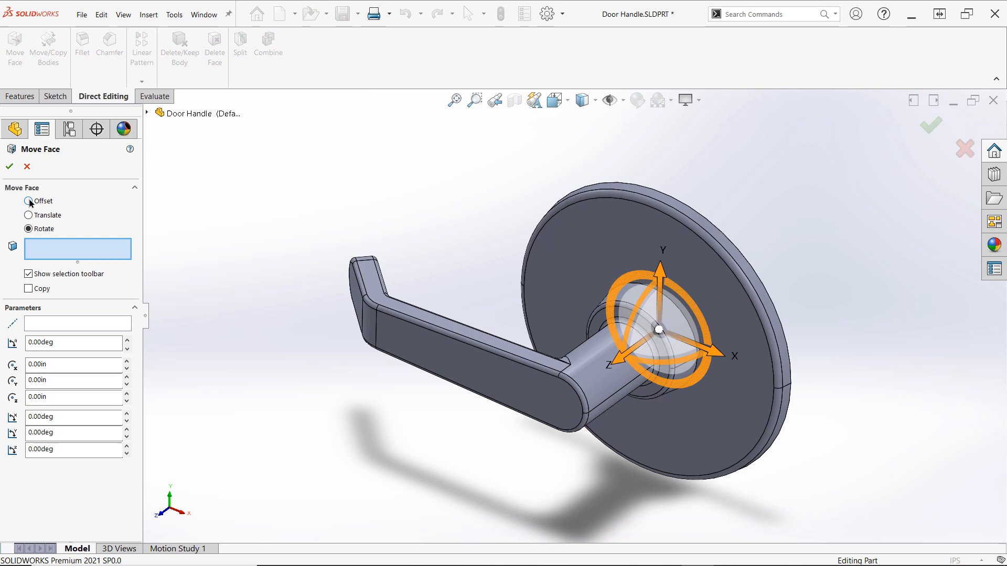
- Try to offset the two outer rim faces of the round plate by 1.00 in with Move Face
click(29, 202)
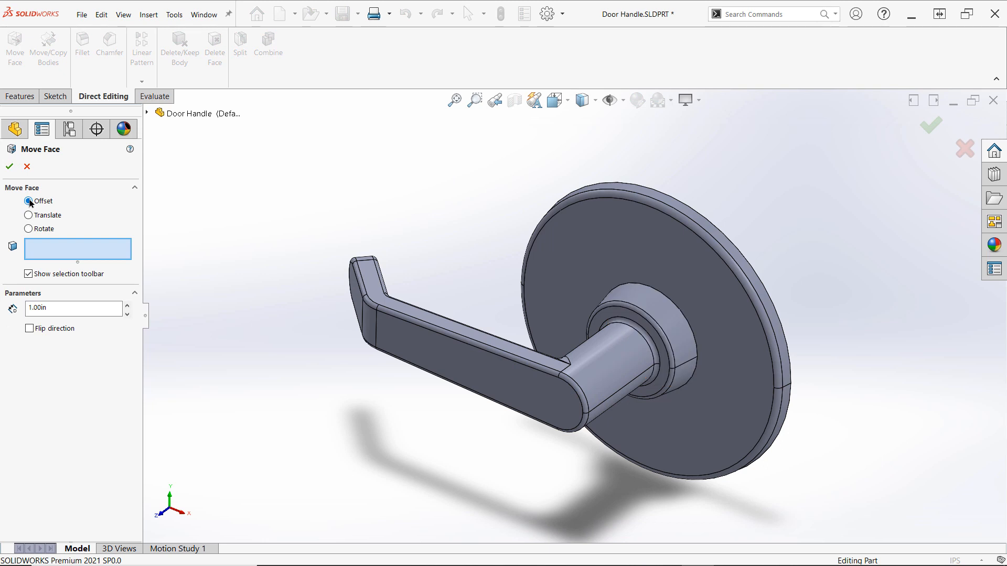
click(785, 345)
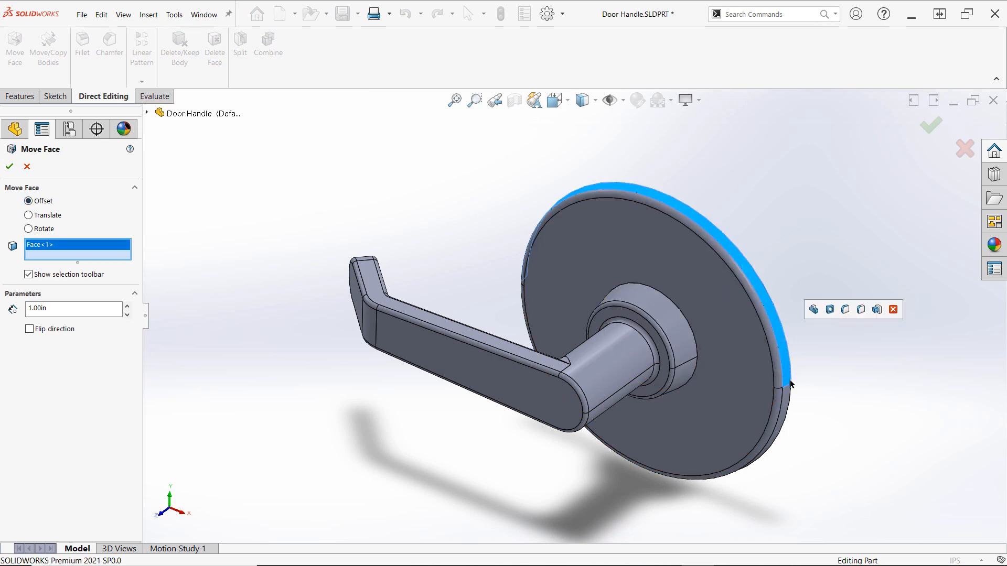
click(789, 395)
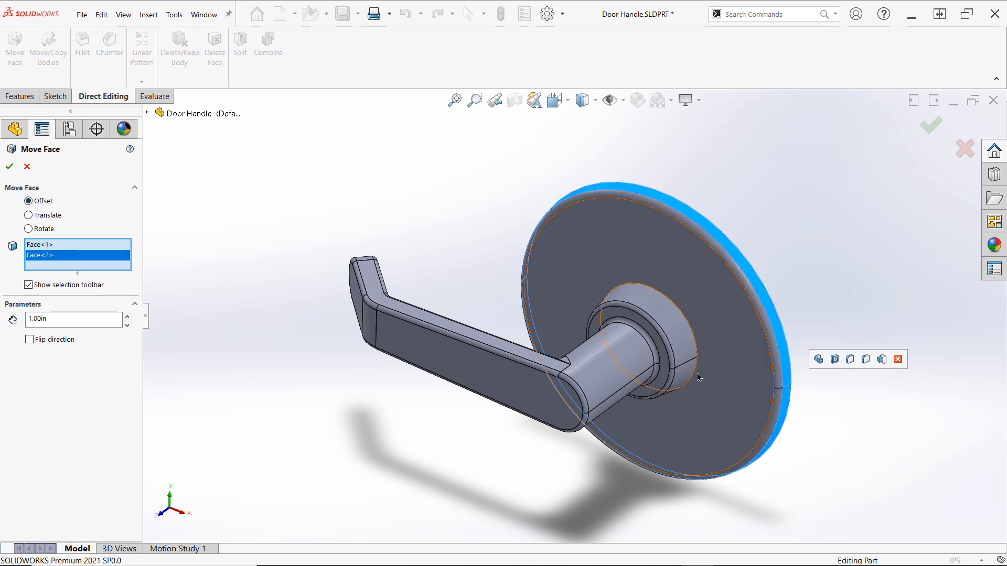
click(13, 171)
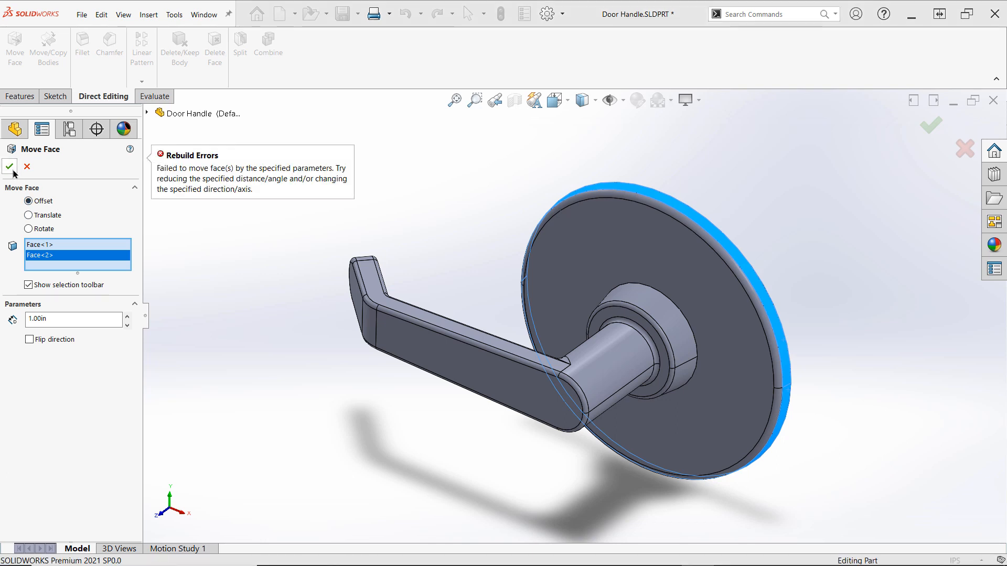
- Set the rim offset to 0.50 in, add the plate's two edge fillet faces to the selection, and finish the Move Face
double_click(70, 317)
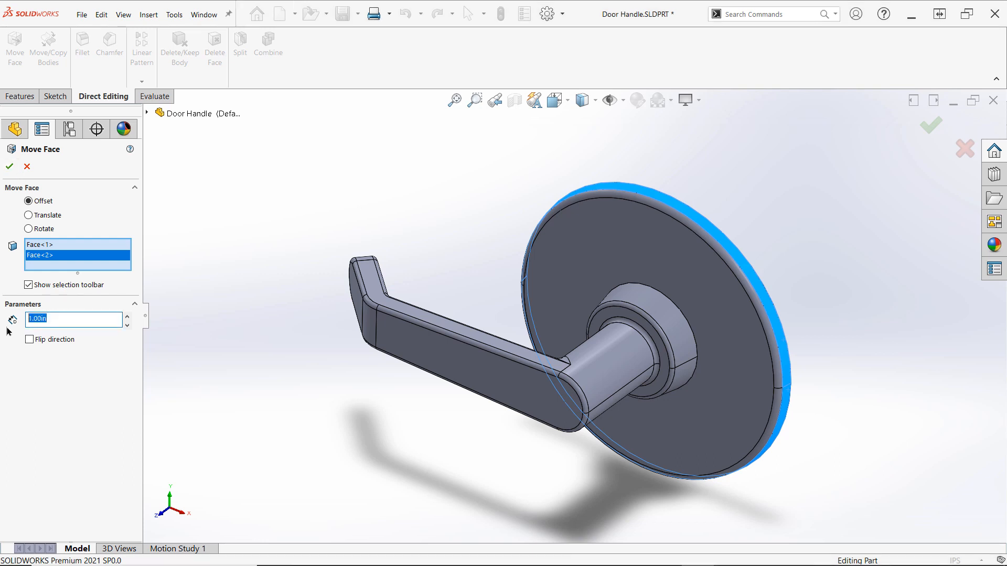
text(.5)
click(10, 167)
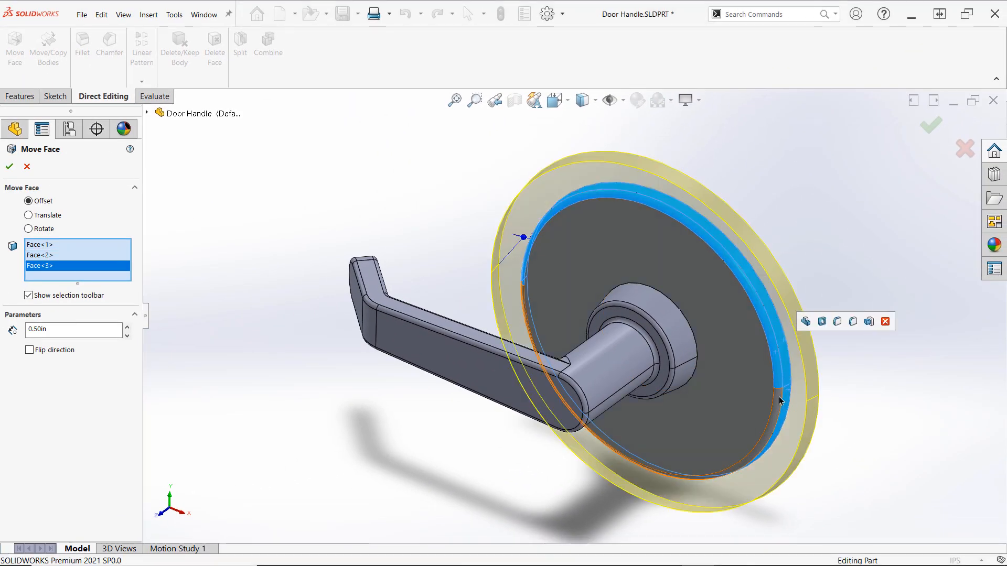
click(780, 399)
key(Return)
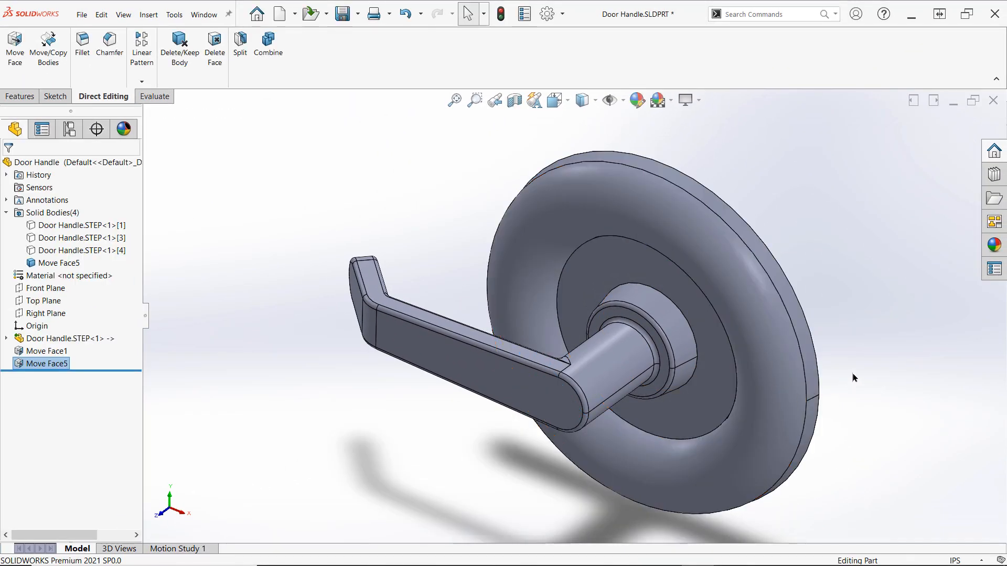
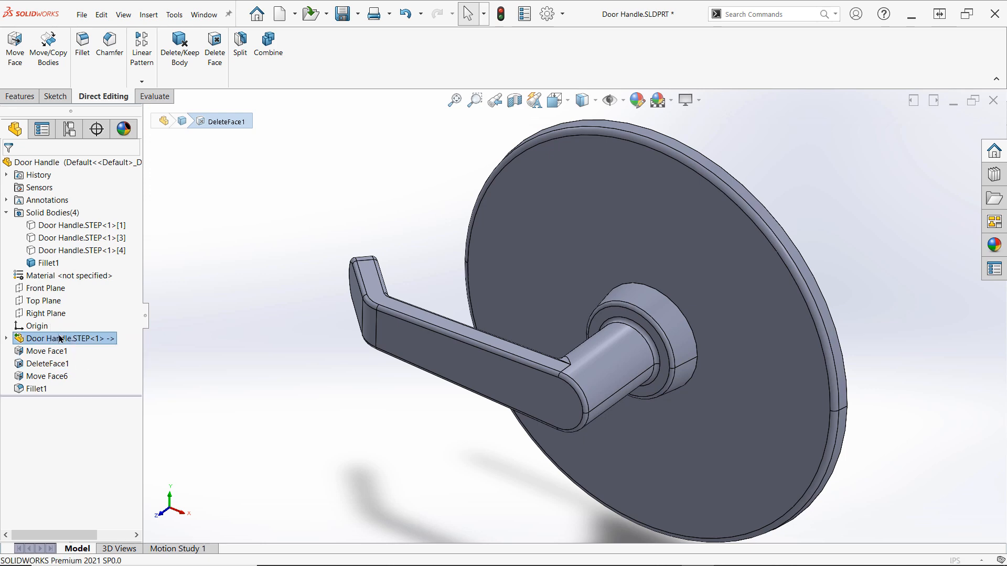
- Delete and patch the blend faces where the lever arm meets the cylindrical shaft in DeleteFace1
middle_drag(590, 341, 690, 537)
scroll(562, 366, down, 6)
click(565, 359)
click(506, 363)
middle_drag(505, 363, 619, 367)
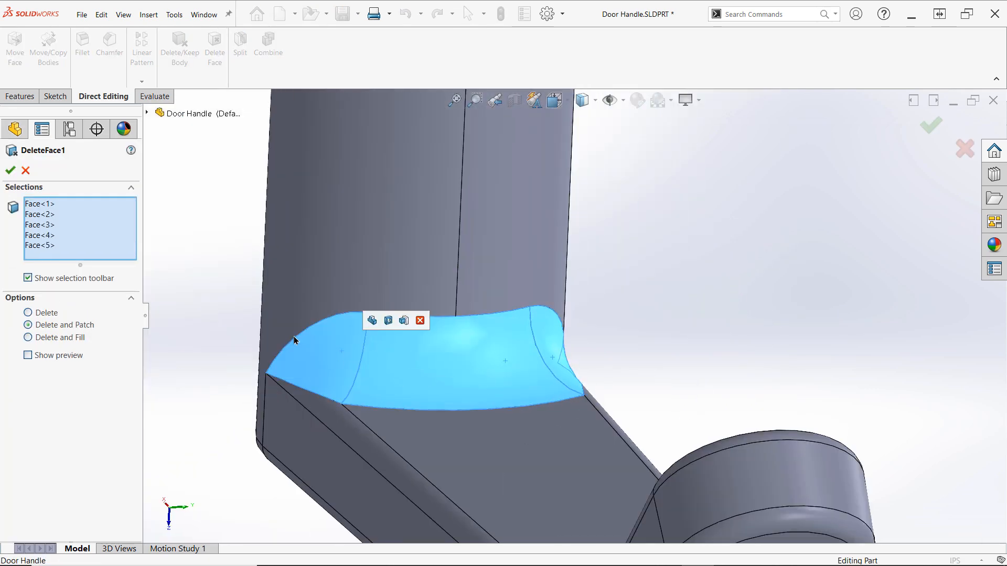
click(10, 170)
key(ctrl+shift+z)
key(ctrl+shift+z)
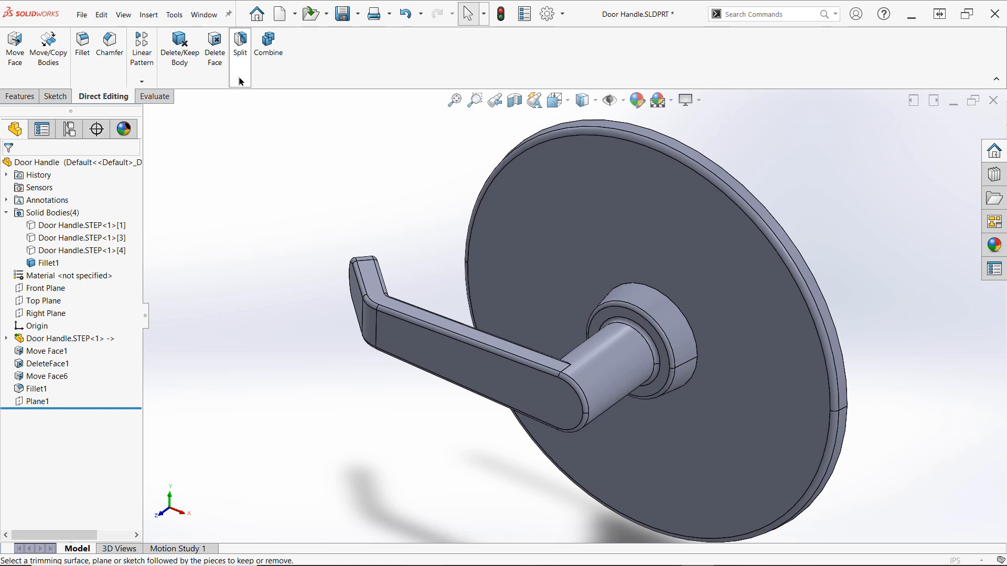
- Split the part with Plane1 as the trim tool, choosing the round plate and shaft as the resulting body
click(239, 80)
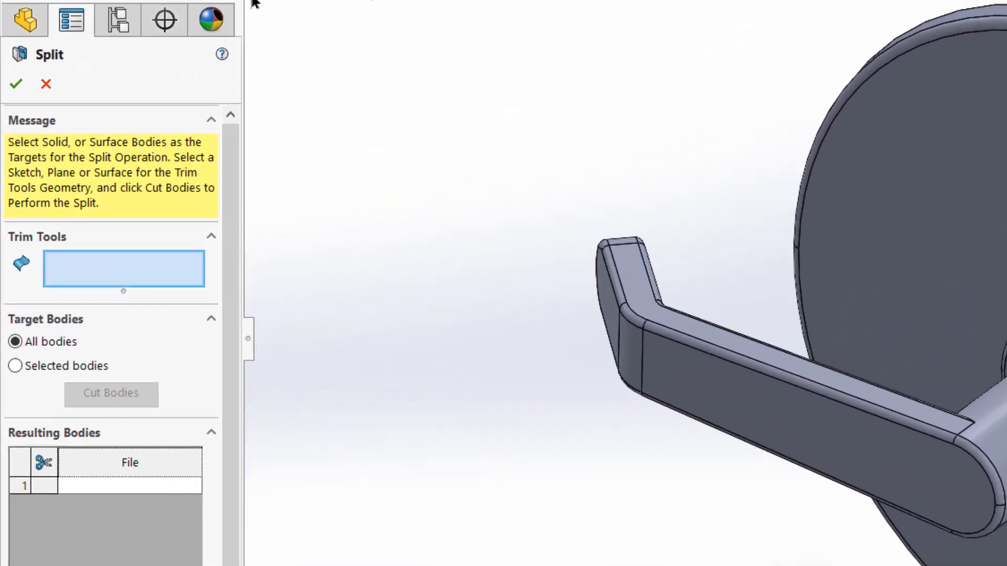
click(147, 114)
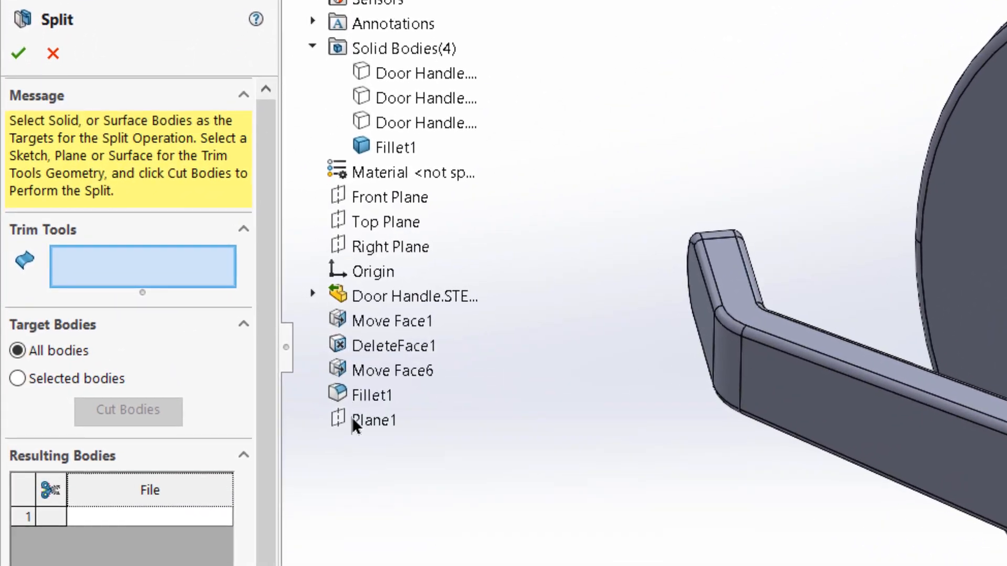
click(353, 420)
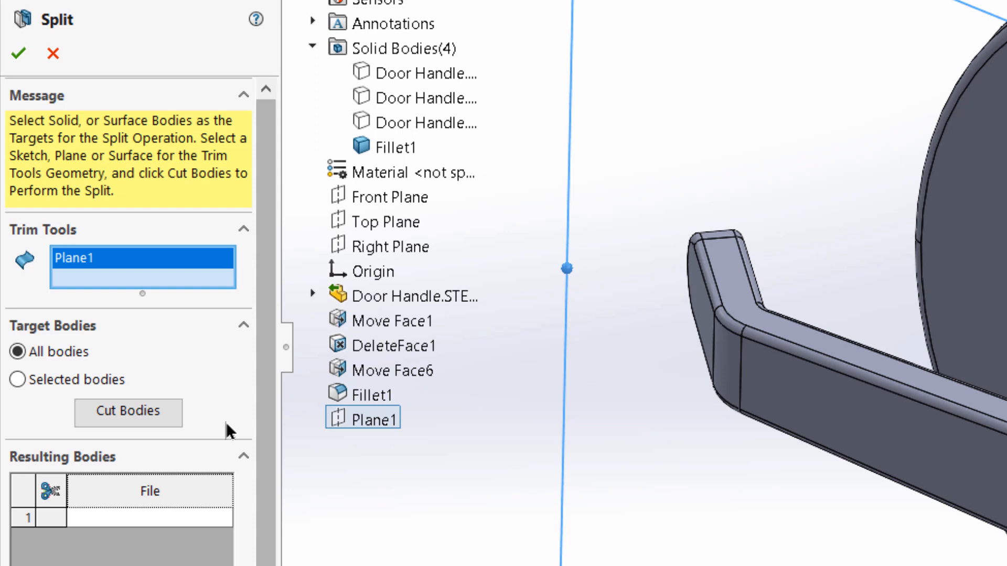
click(166, 407)
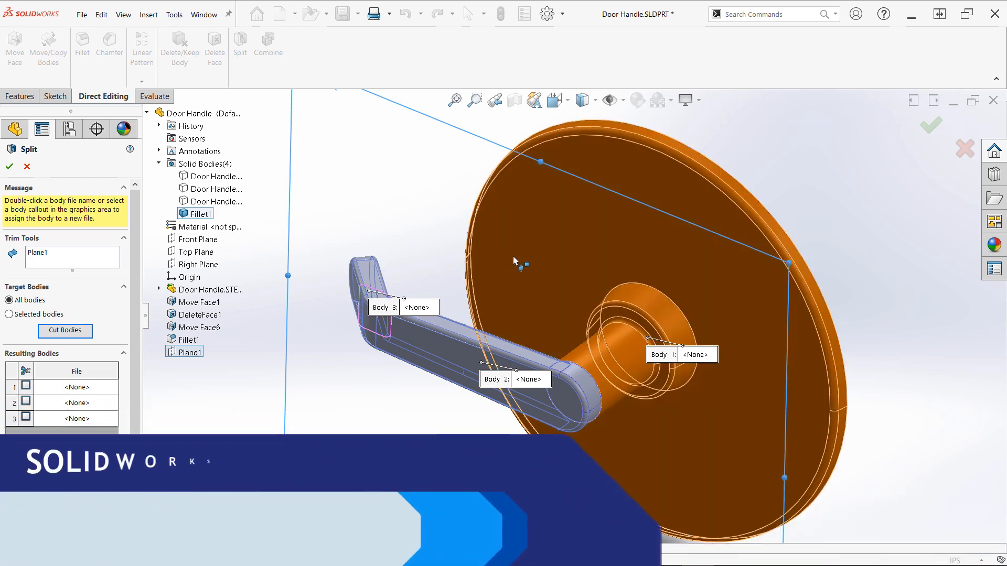
click(514, 258)
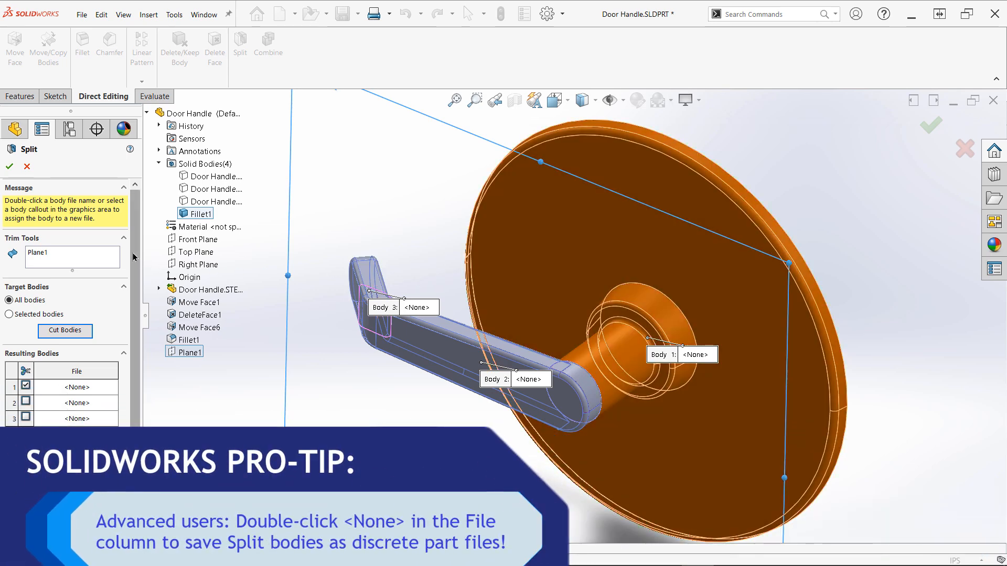
drag(133, 257, 133, 341)
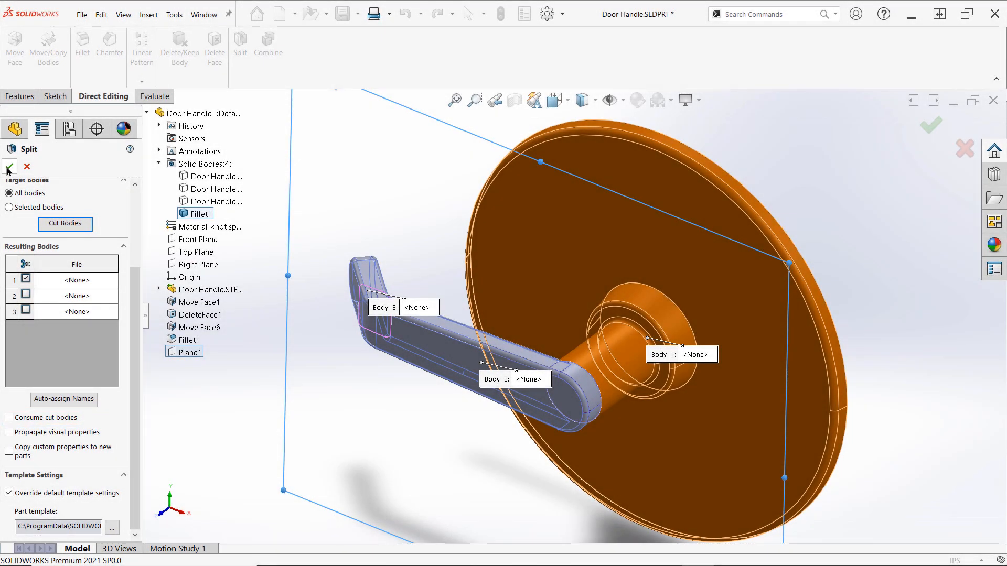
click(9, 168)
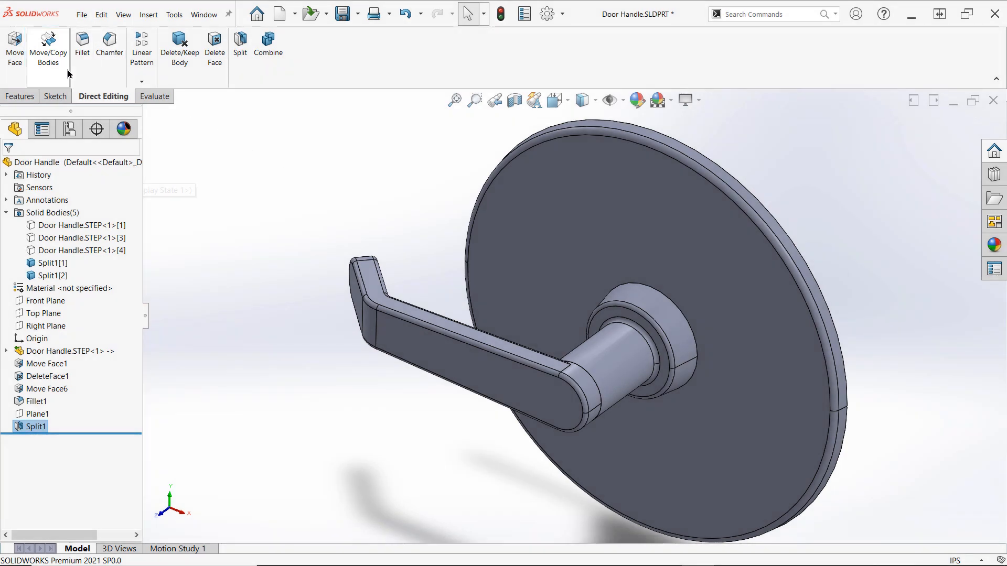
- Start a Move/Copy Body using mate constraints and choose the lever as the body to move
click(58, 64)
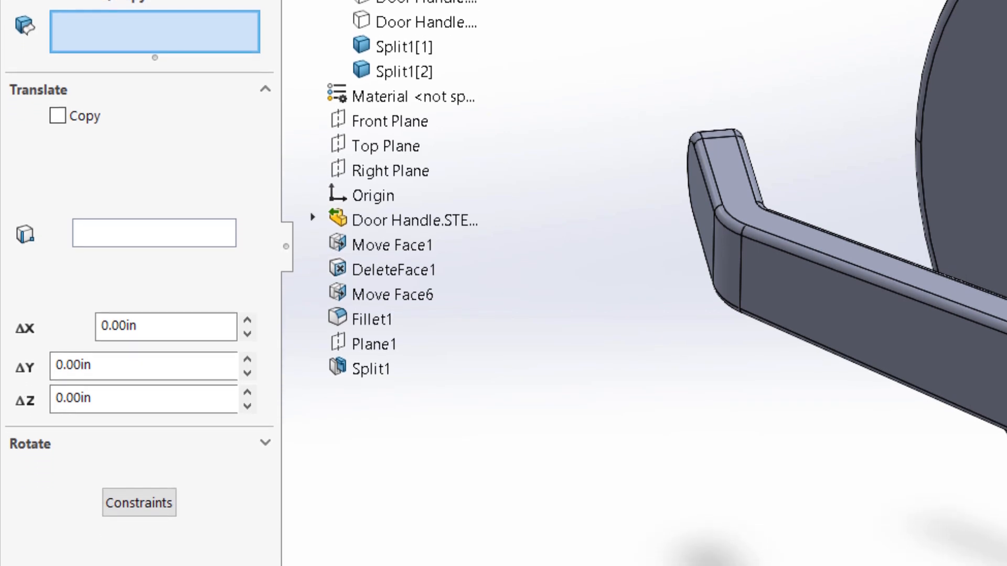
click(163, 510)
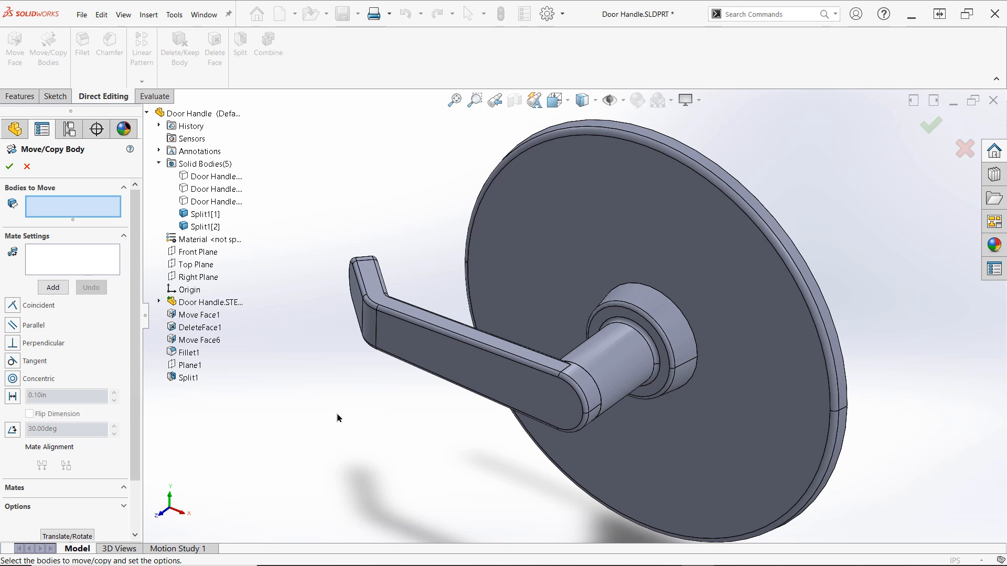
click(481, 358)
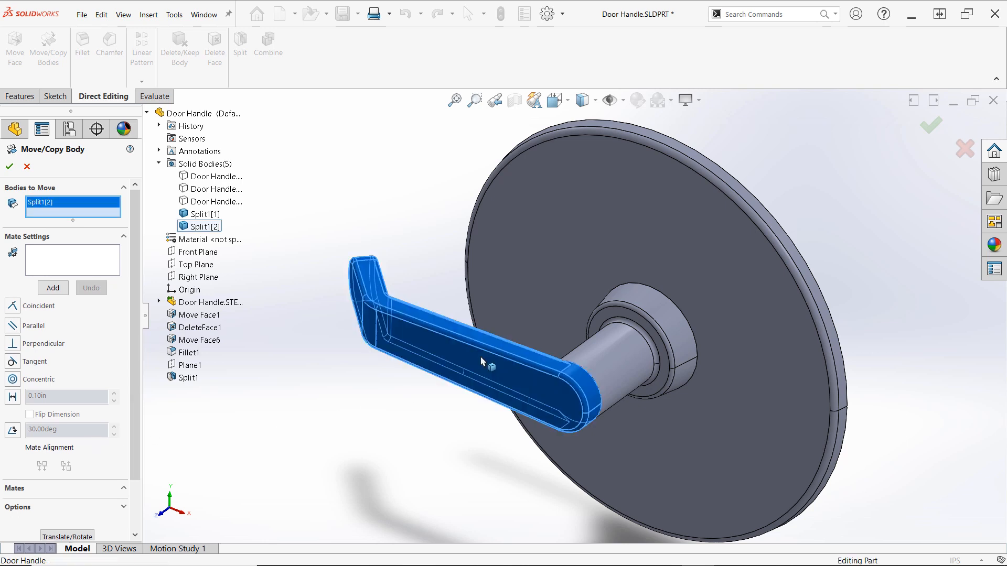
- Pick the shaft's hidden end face behind the lever as the first mate face
click(89, 266)
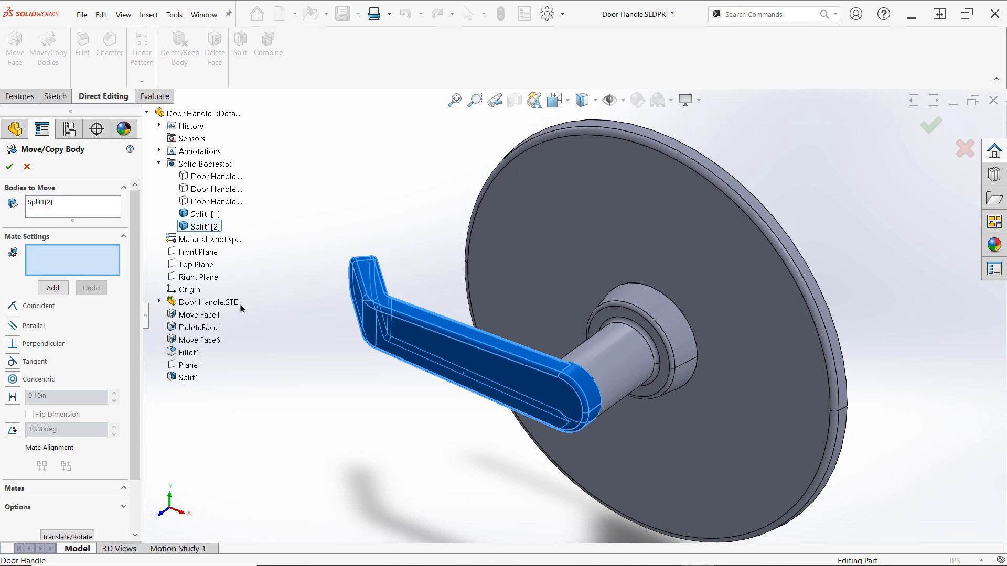
scroll(568, 400, down, 8)
right_click(579, 320)
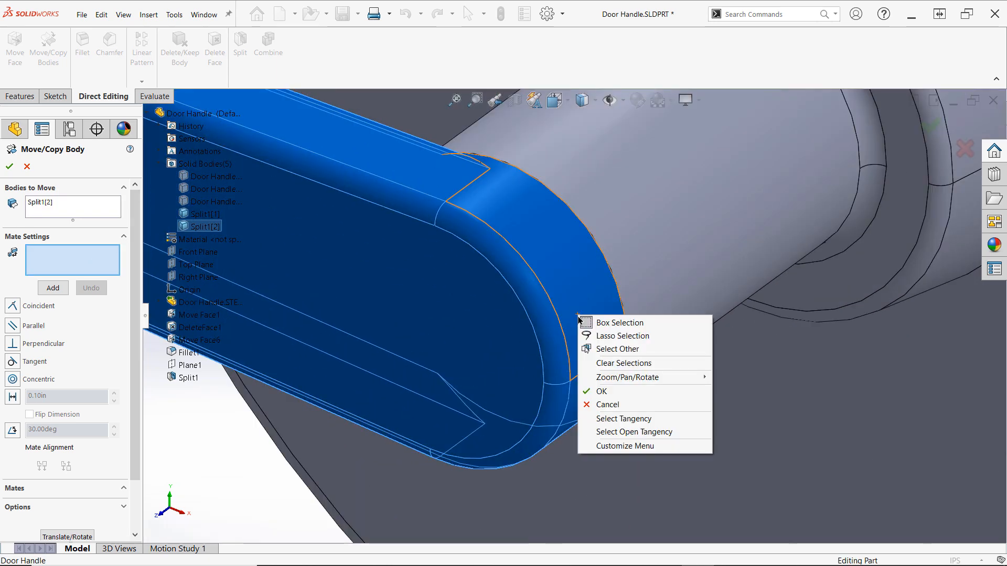
click(608, 348)
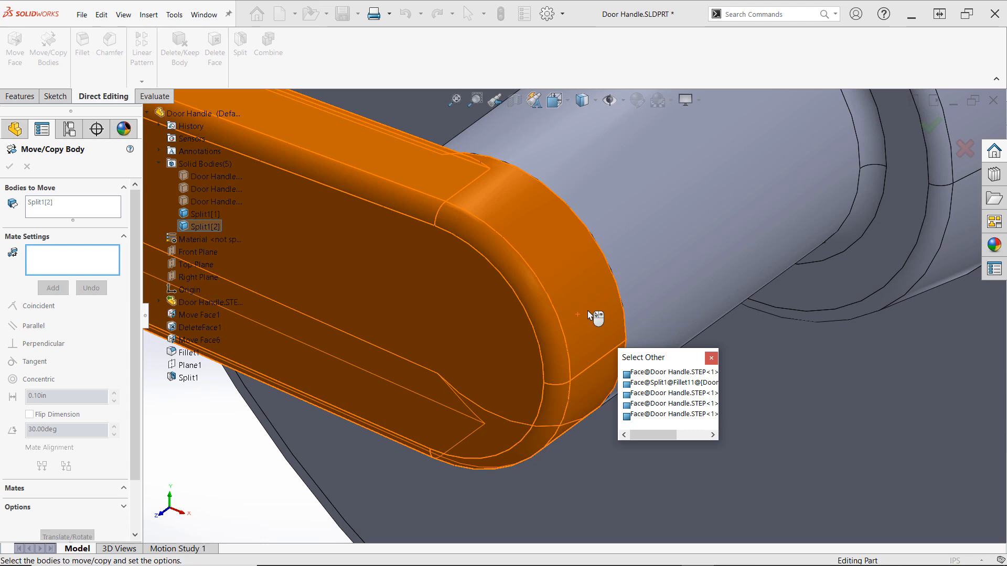
click(587, 311)
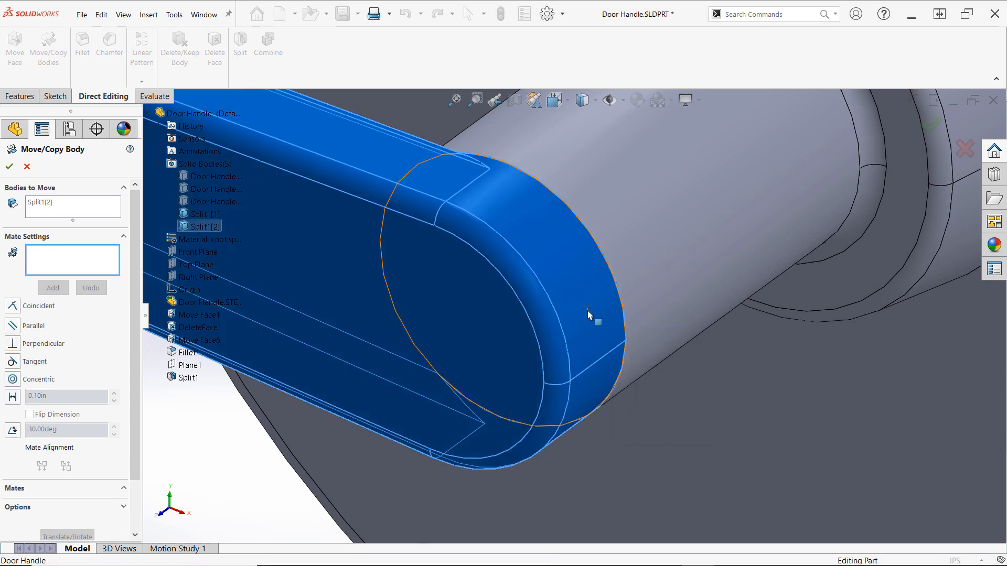
scroll(587, 311, up, 5)
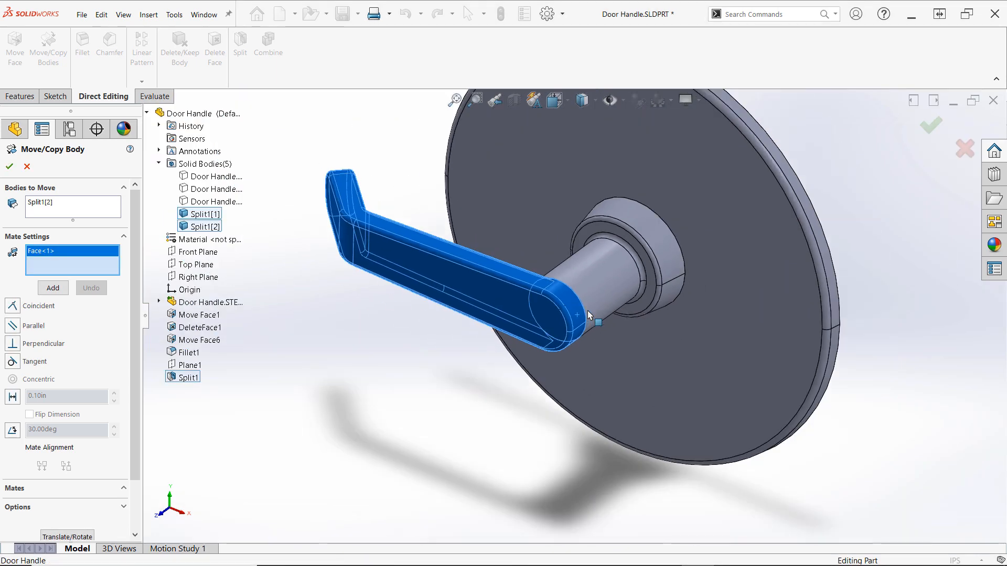
- Make the lever's long upper side face coincident with the shaft end, flip the mate alignment, and finish the body move
click(522, 279)
scroll(521, 276, up, 2)
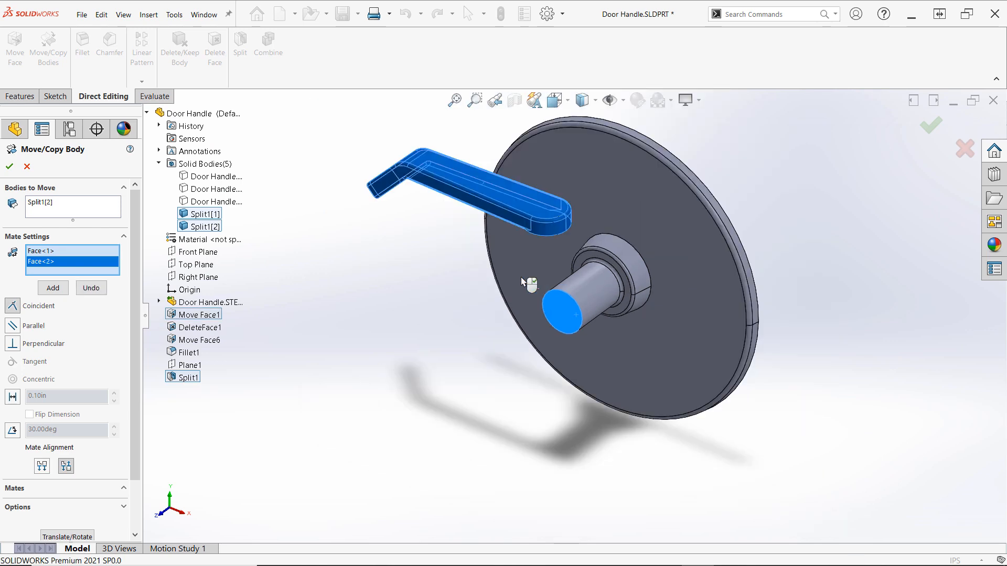
click(42, 465)
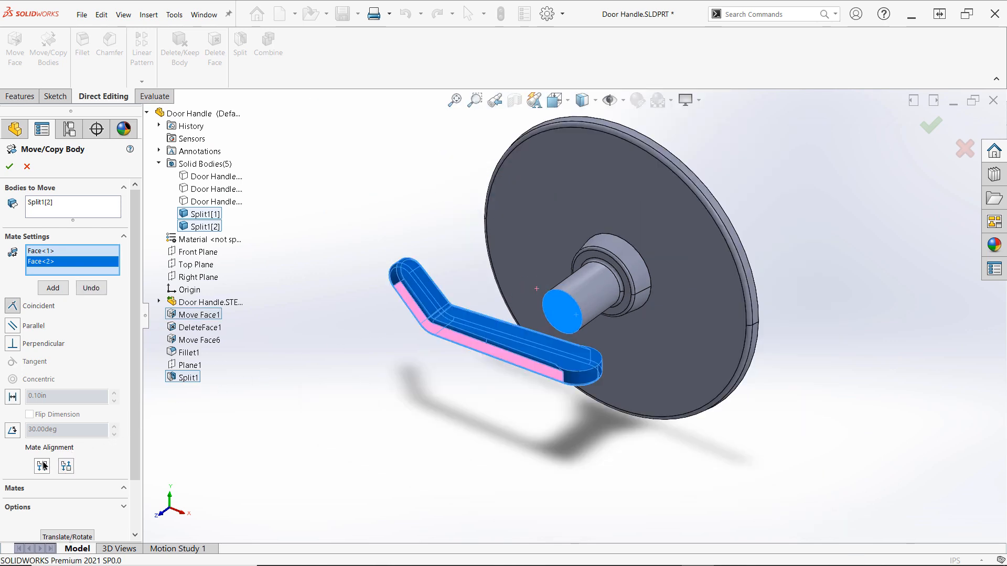
click(51, 289)
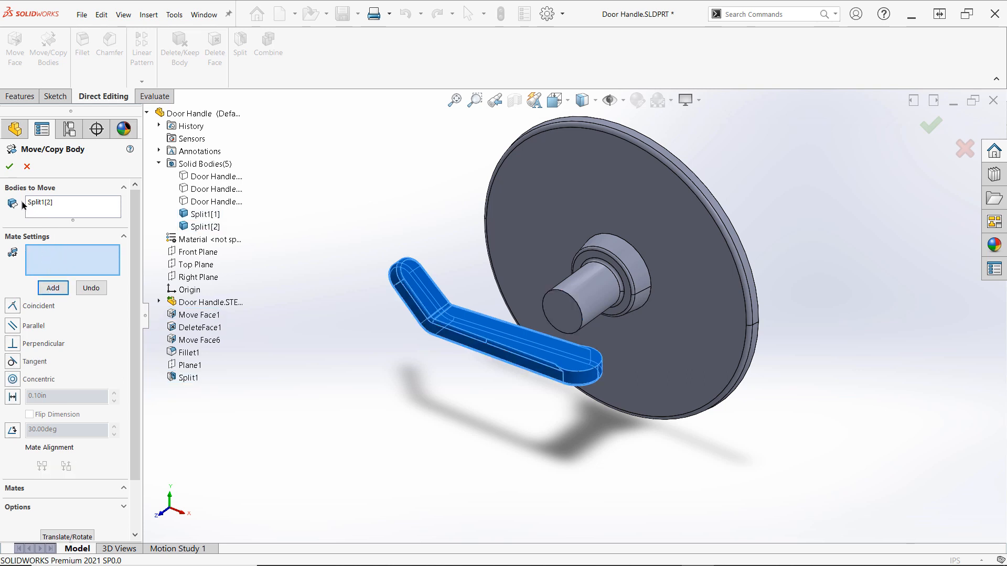
click(9, 166)
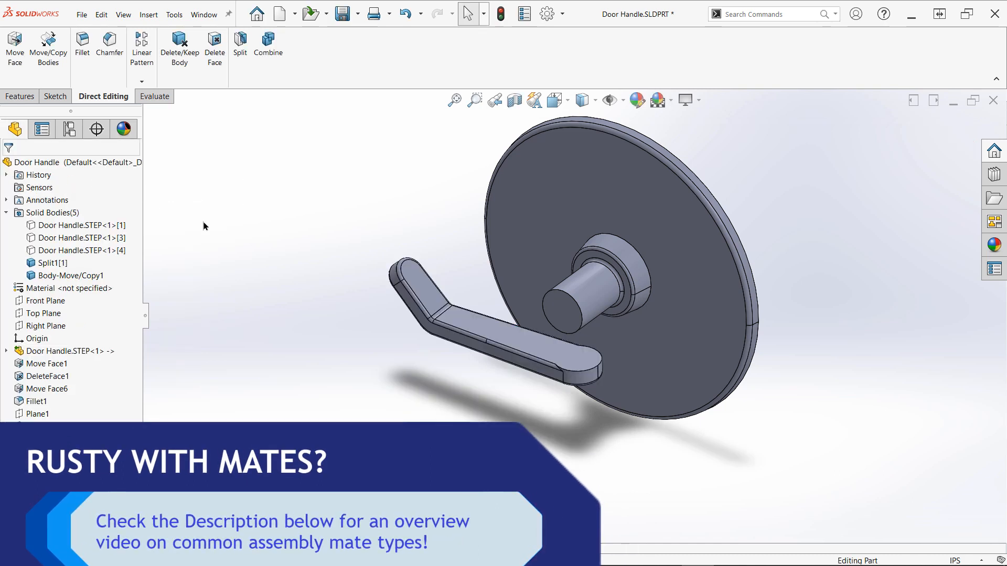
- Rotate the lever body 180 degrees about the Z axis with Move/Copy Body in translate/rotate mode
click(58, 62)
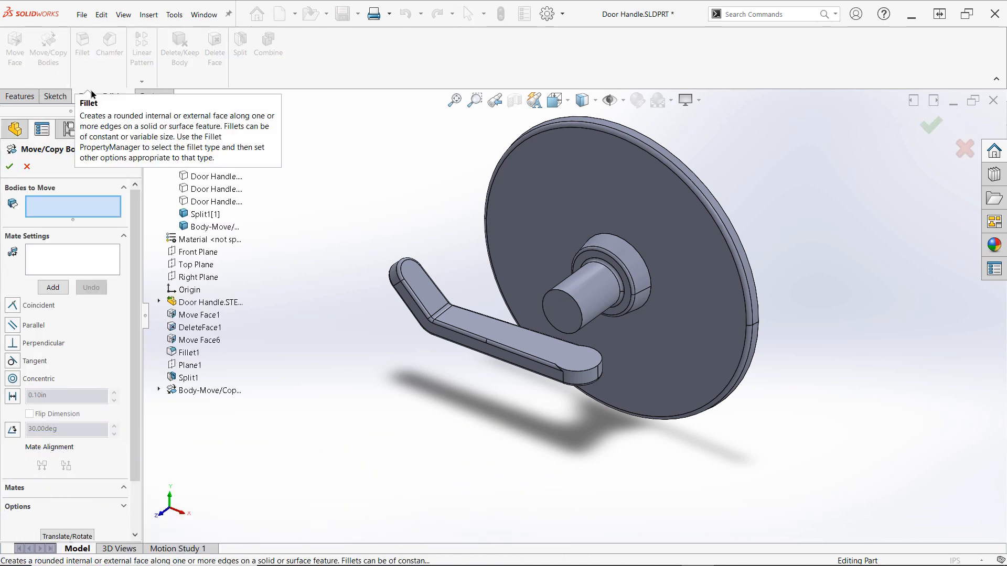
scroll(136, 273, down, 3)
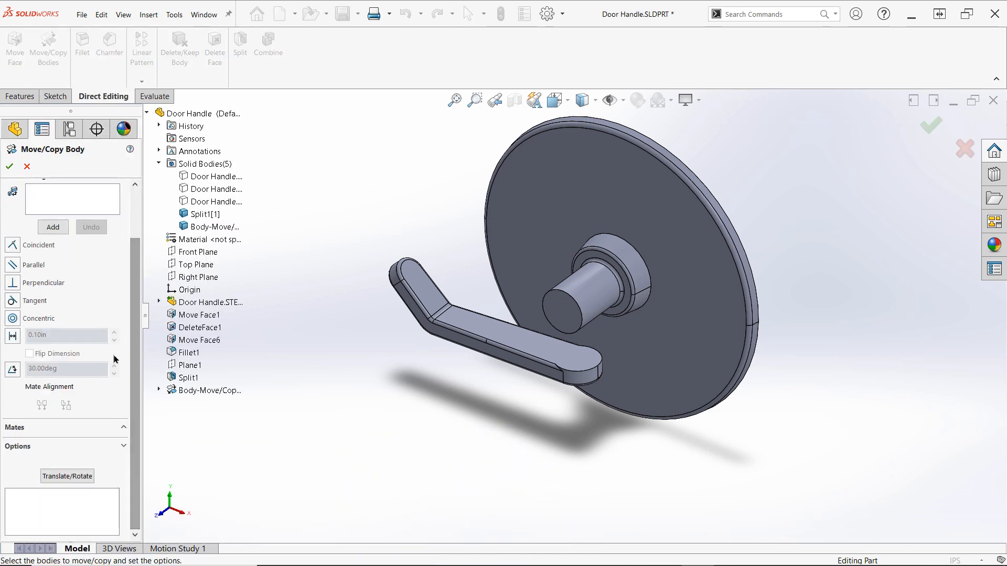
click(74, 476)
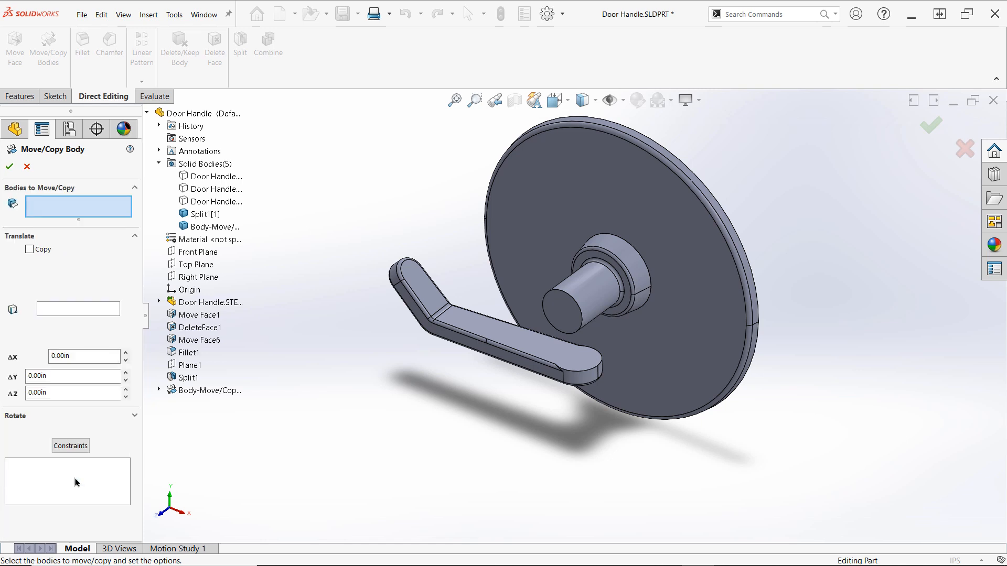
click(133, 415)
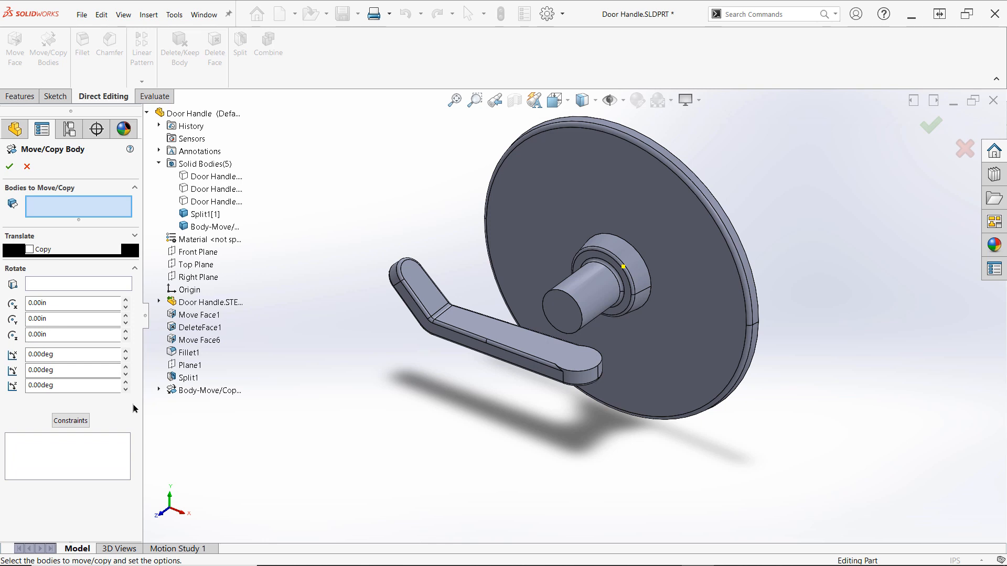
click(497, 329)
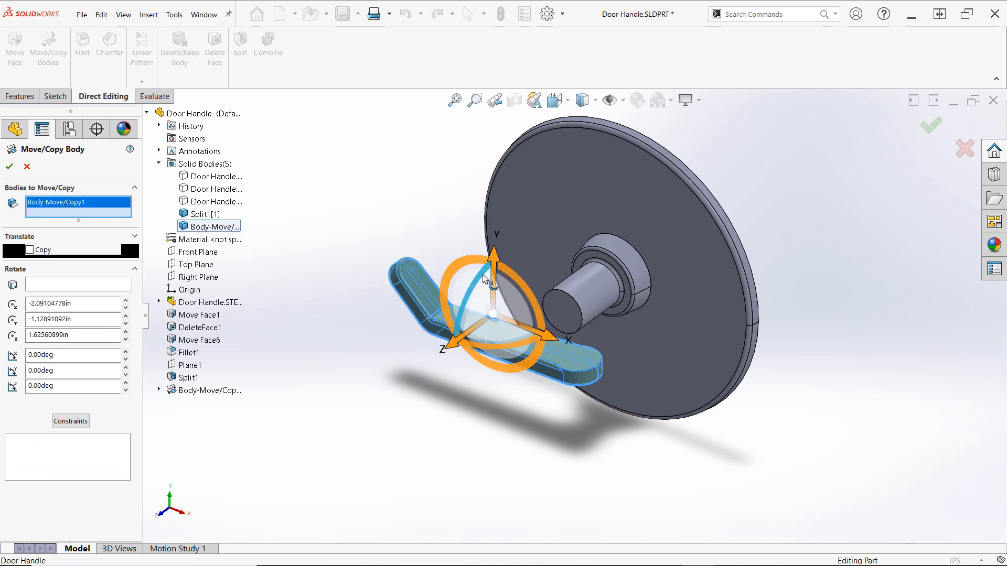
drag(541, 321, 524, 381)
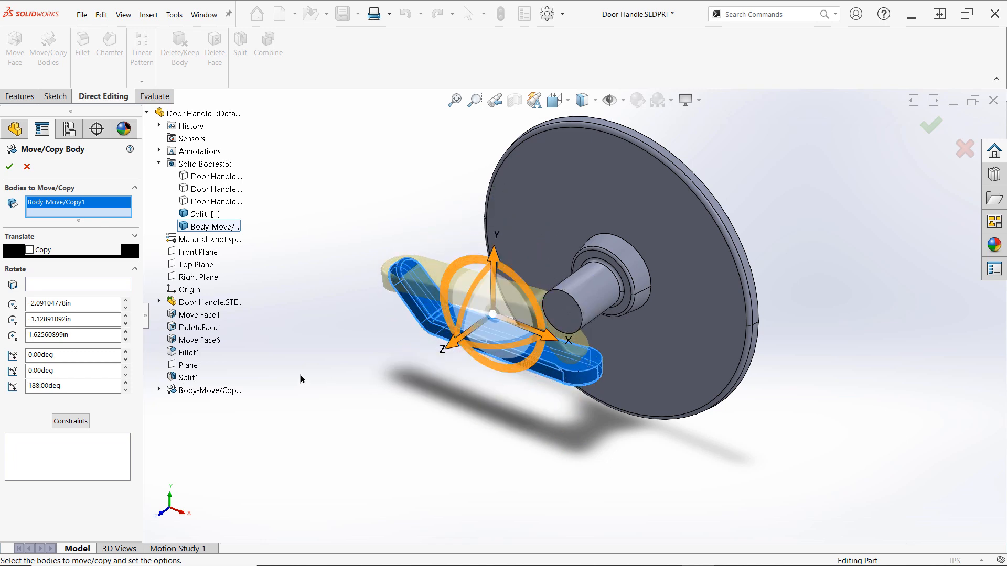
double_click(74, 381)
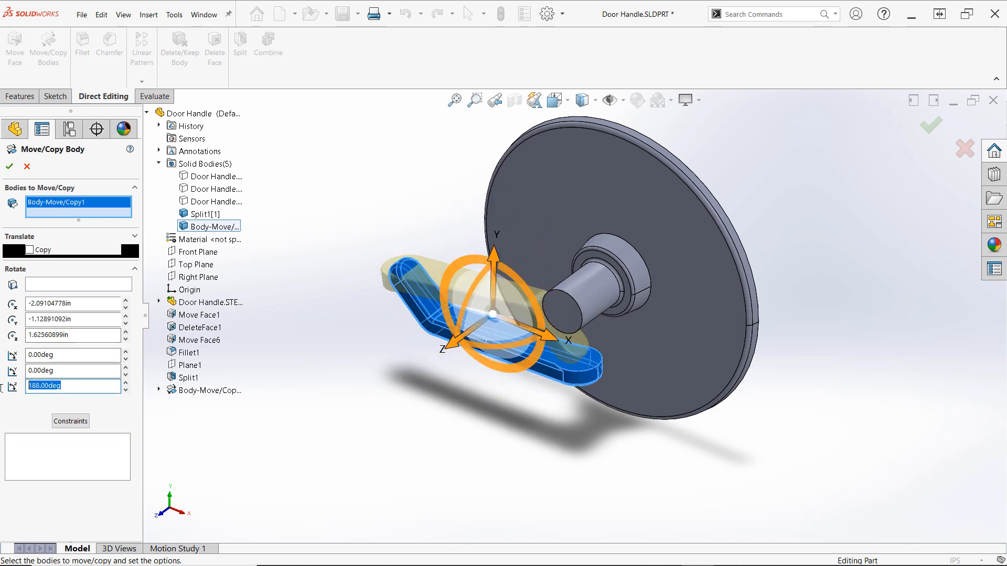
text(180)
key(Return)
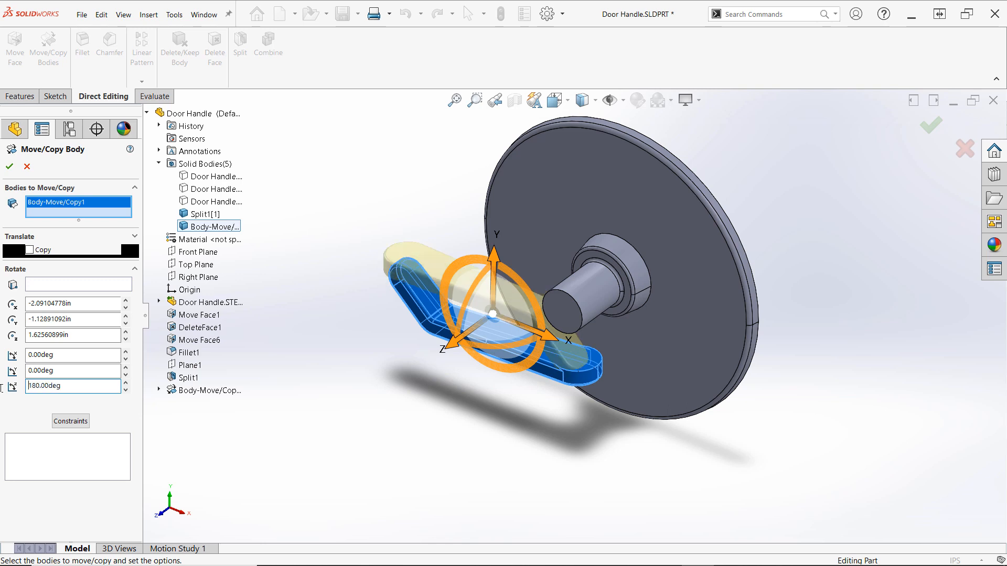
click(9, 166)
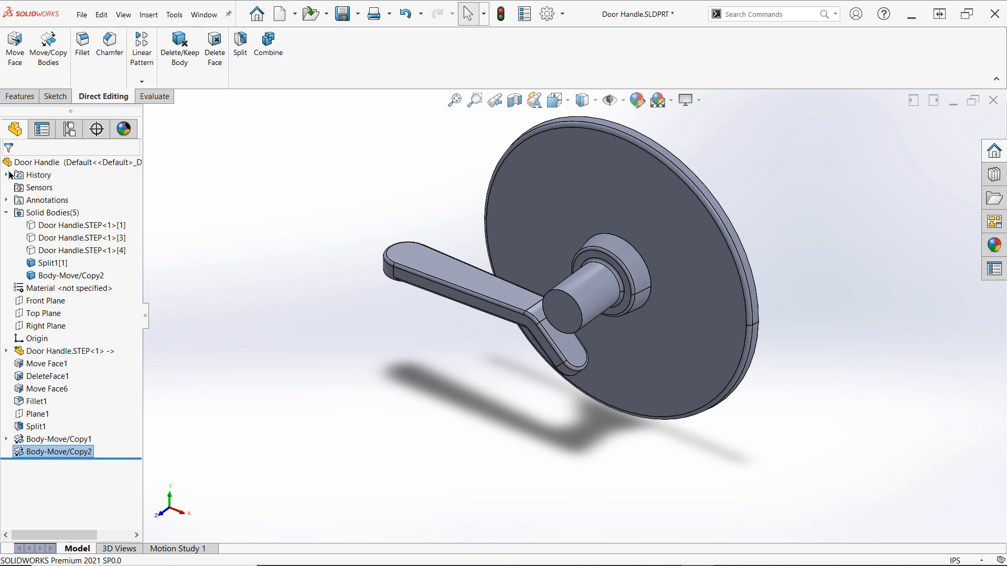
- Translate the lever body against the shaft's side by about 4.35 in in X, 0.68 in in Y and -0.17 in in Z
key(Return)
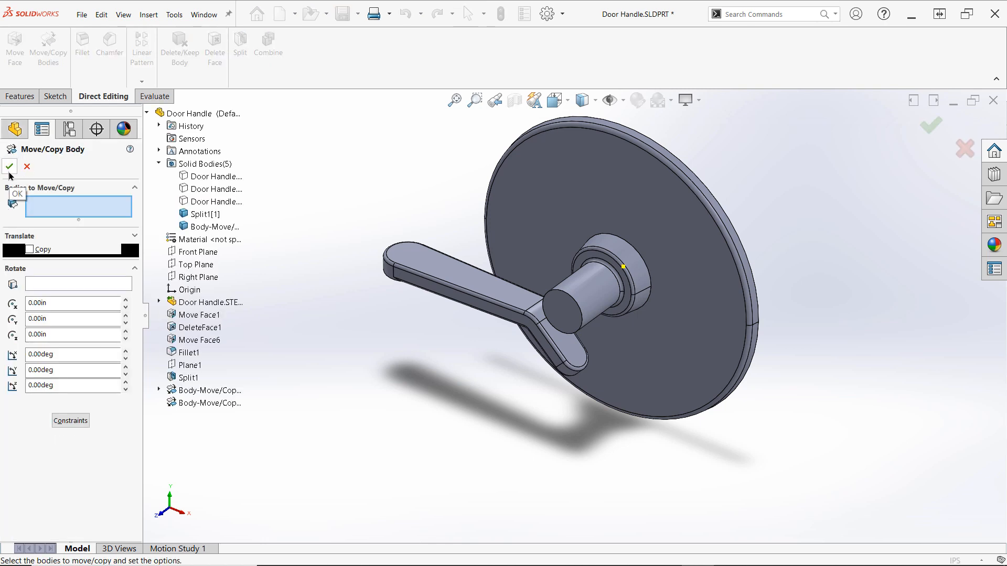
click(134, 236)
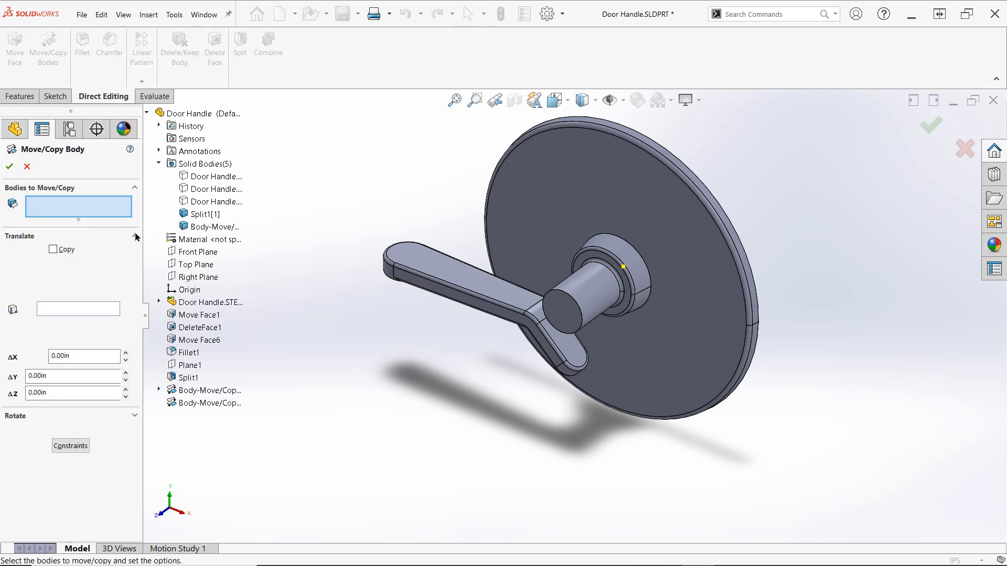
click(433, 266)
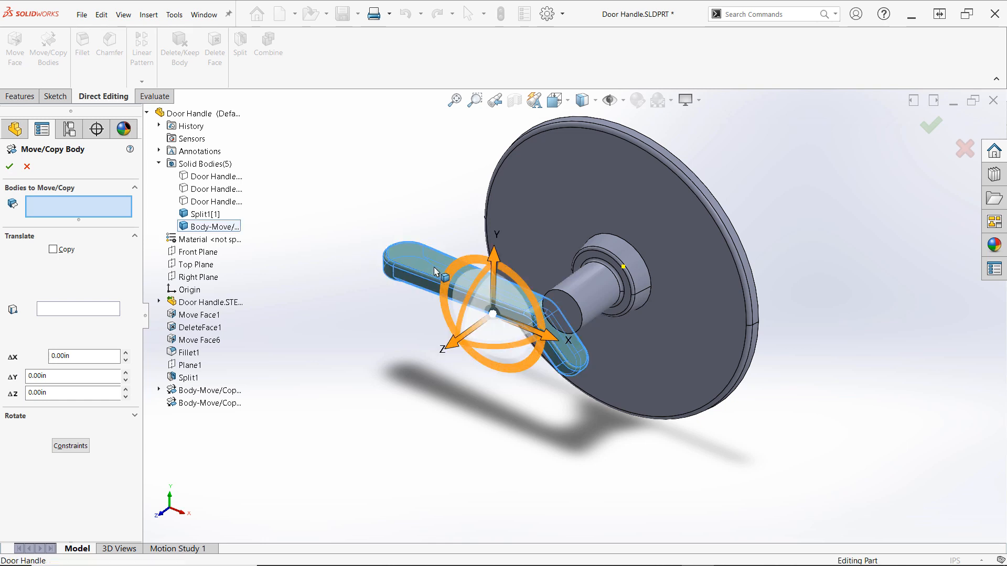
drag(555, 343, 715, 369)
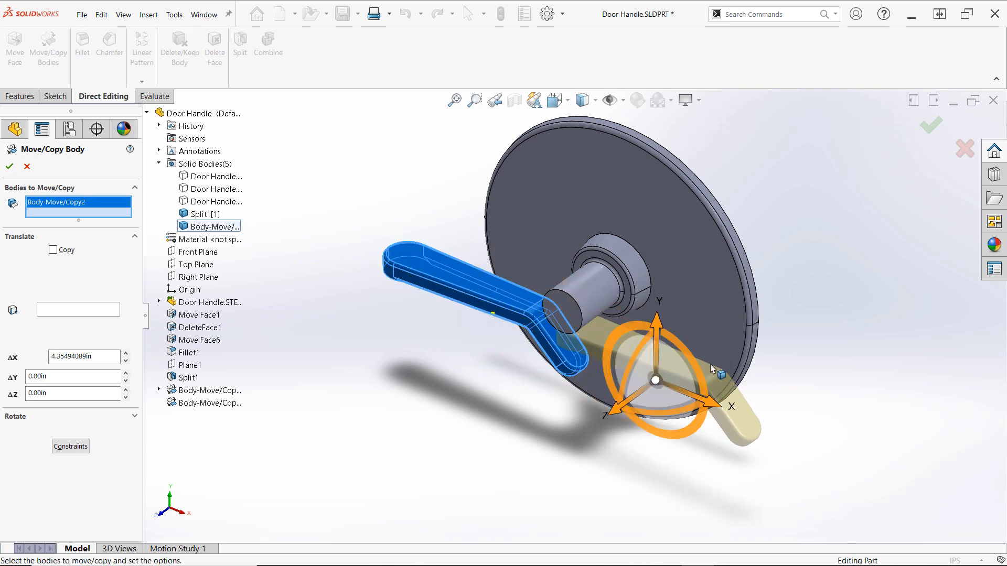
drag(662, 331, 661, 303)
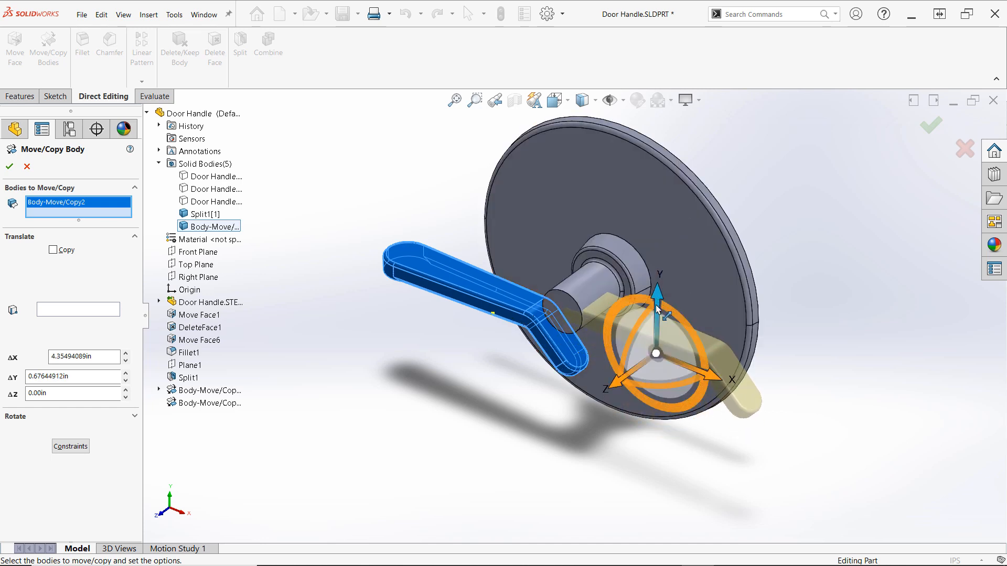
drag(614, 382, 619, 380)
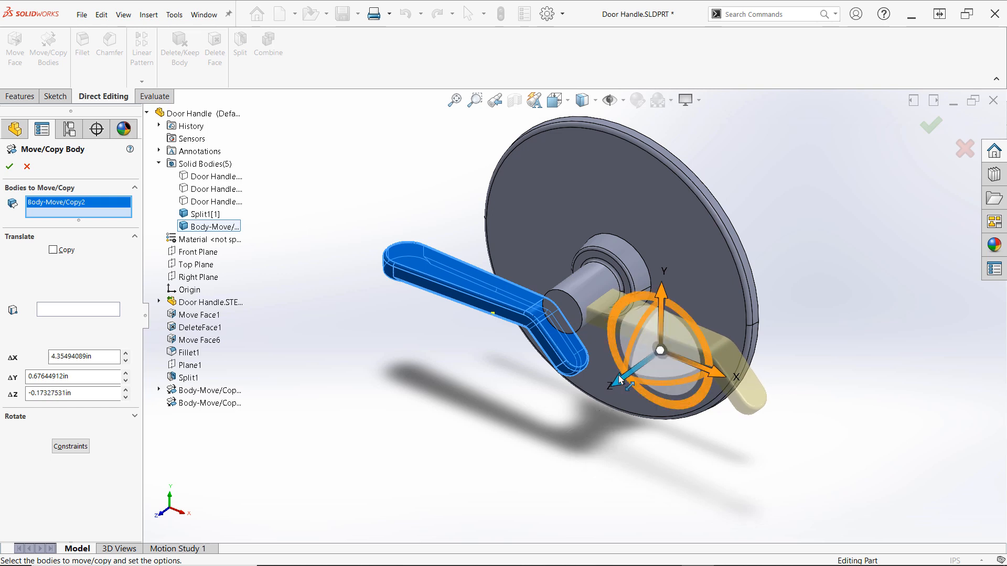
click(9, 167)
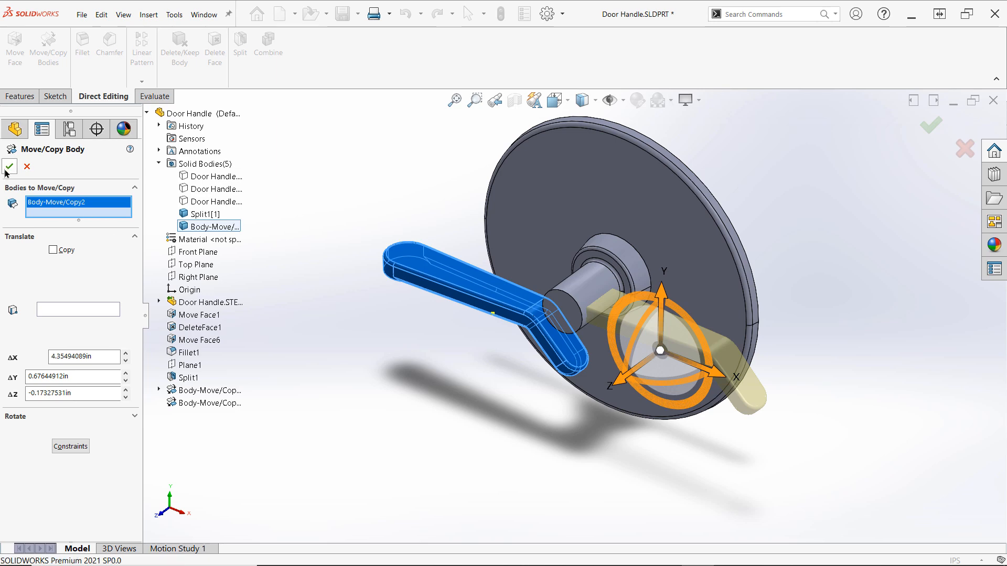
- Combine the repositioned lever with the round plate and shaft body using the Add operation
mouse_move(820, 319)
middle_down()
mouse_move(876, 275)
mouse_move(917, 267)
mouse_move(846, 279)
mouse_move(818, 302)
middle_up()
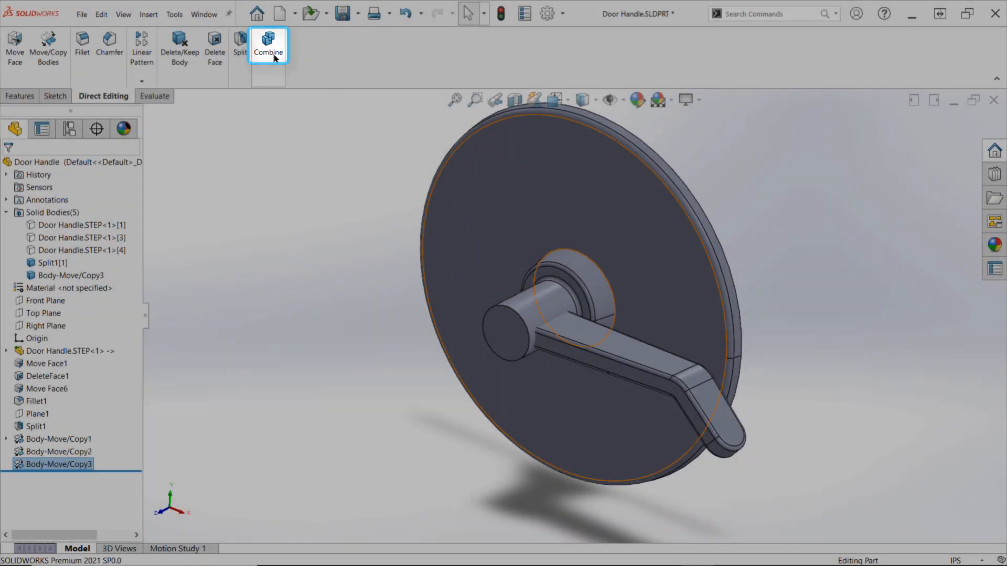
click(272, 50)
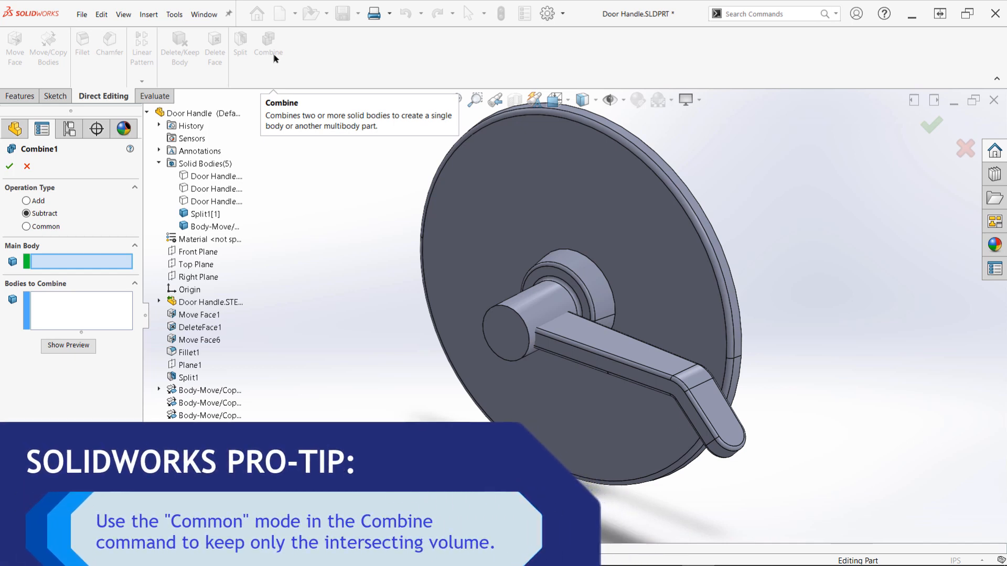
click(38, 203)
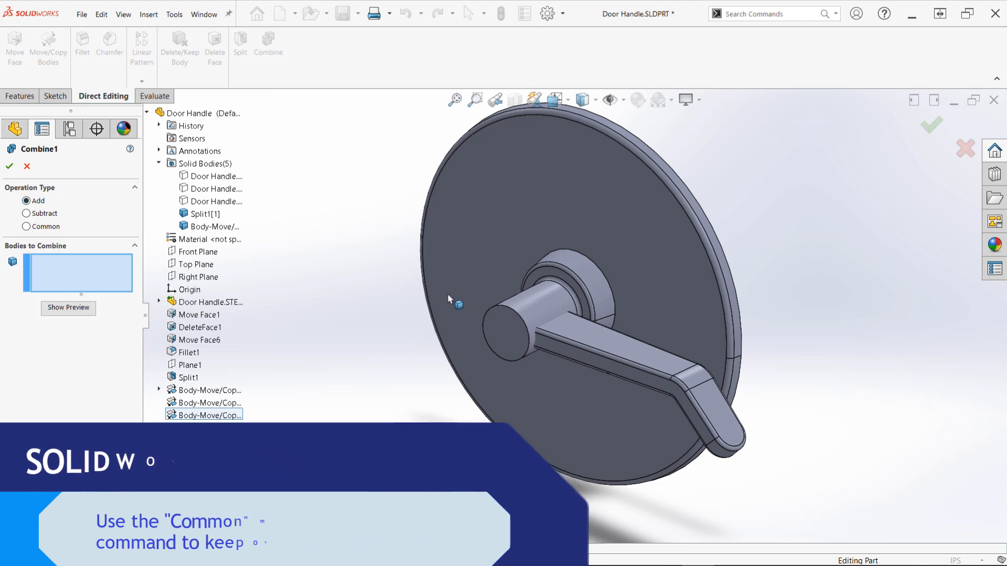
click(606, 347)
click(643, 325)
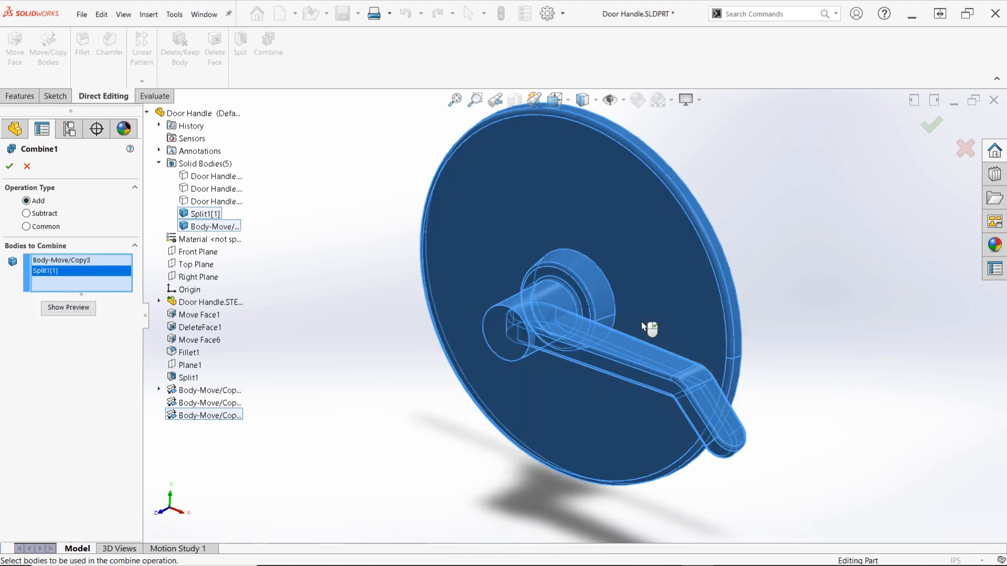
right_click(643, 326)
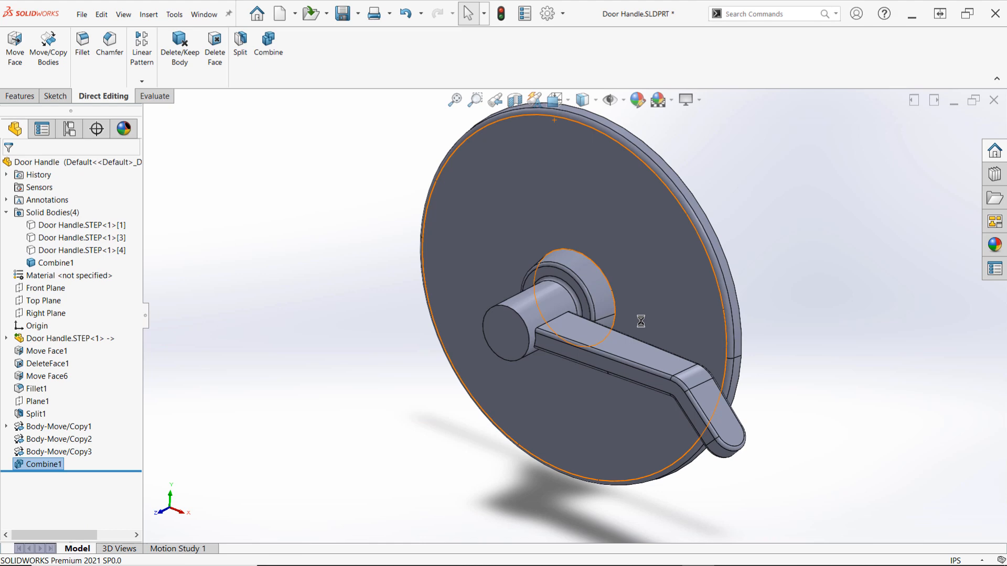
- Unhide the inner body Door Handle.STEP<1>[3], temporarily hide the surrounding handle to inspect it, and show the handle again
scroll(641, 321, down, 5)
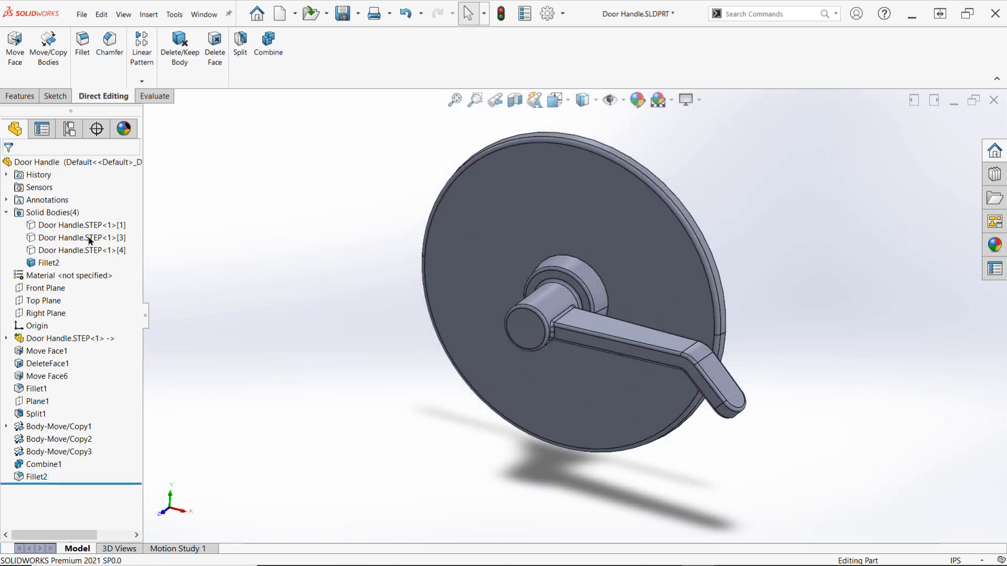
click(90, 239)
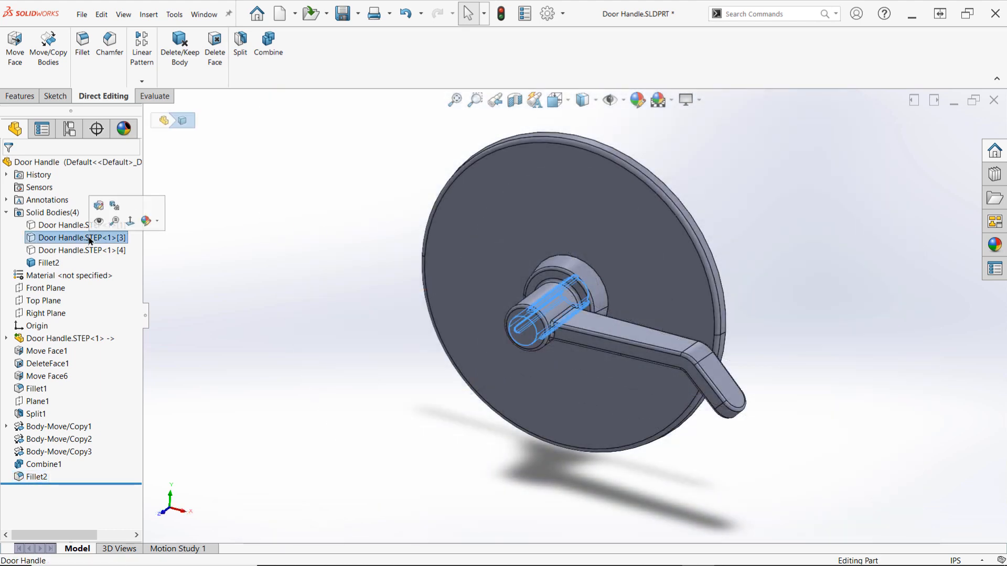
click(99, 221)
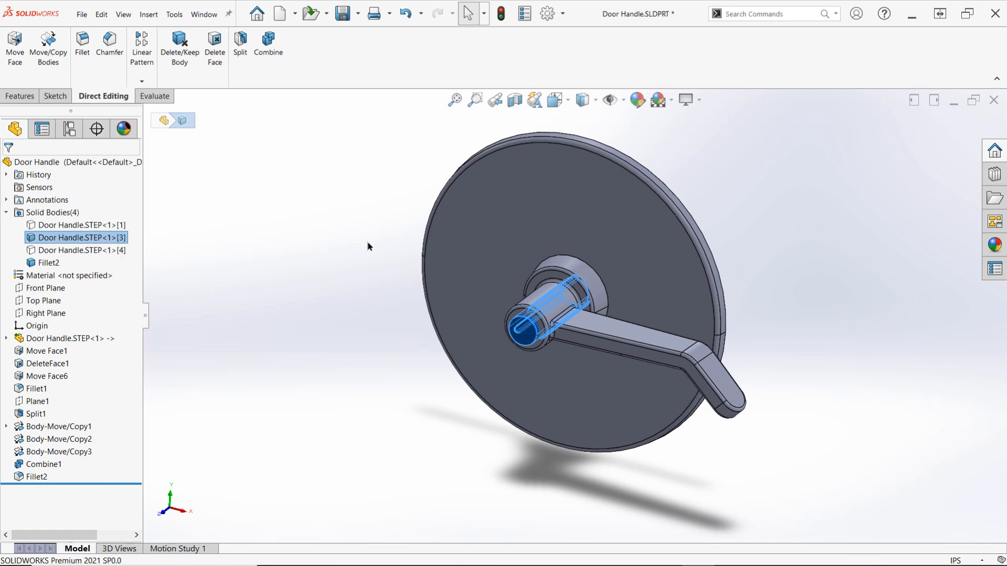
key(Tab)
scroll(595, 319, down, 5)
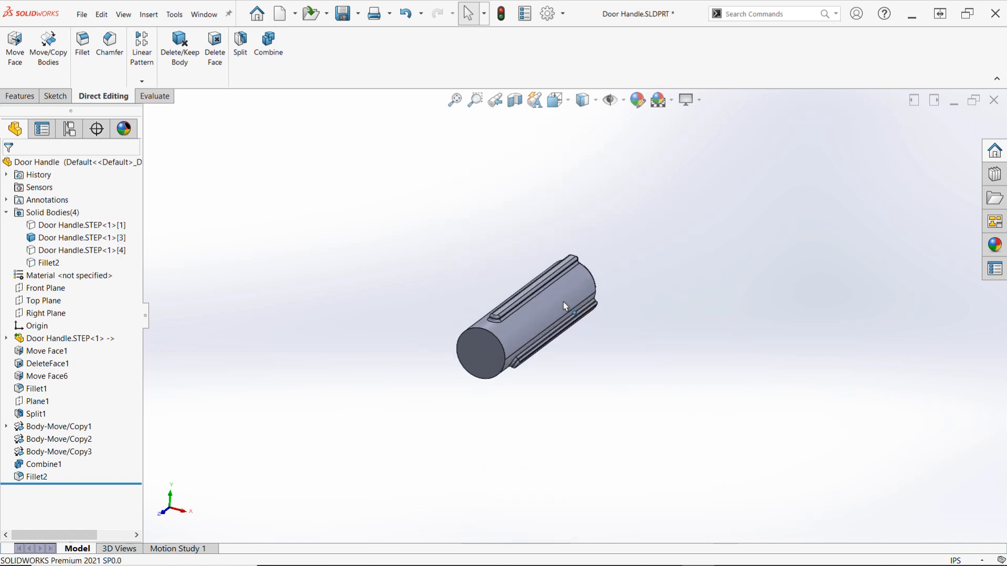
key(shift+Tab)
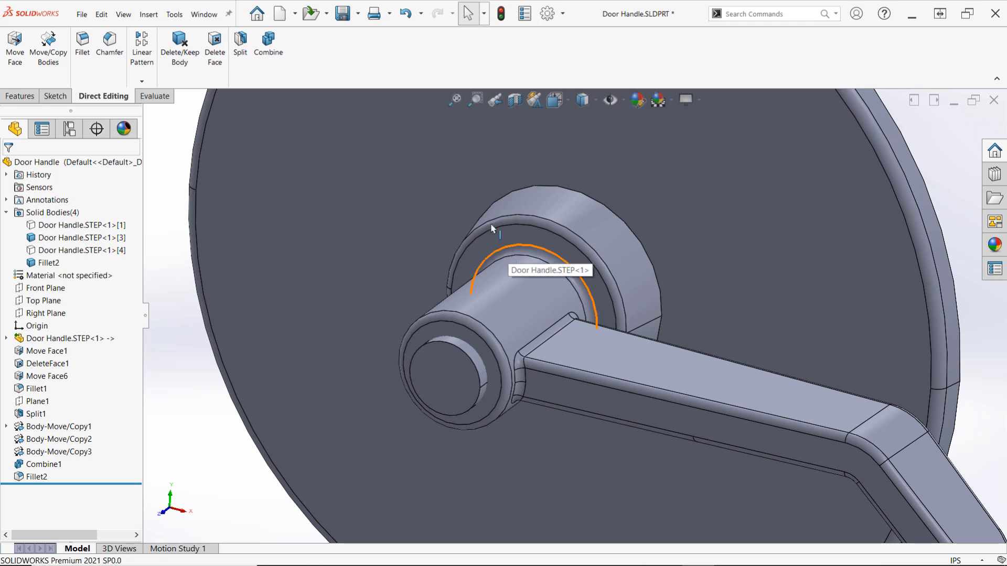
- Combine with the Subtract operation to cut the inner body Door Handle.STEP<1>[3] out of the main handle body
click(268, 46)
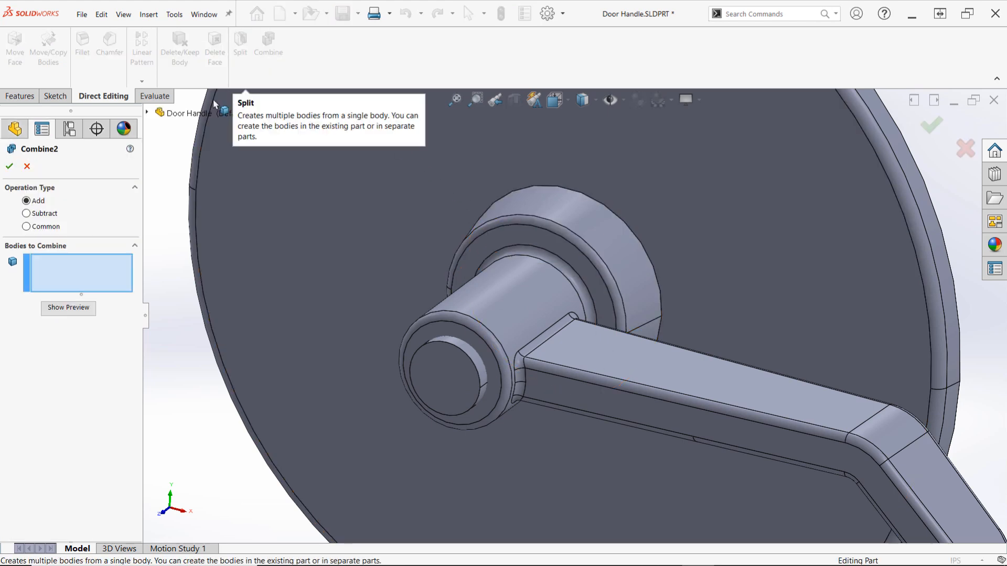
click(44, 214)
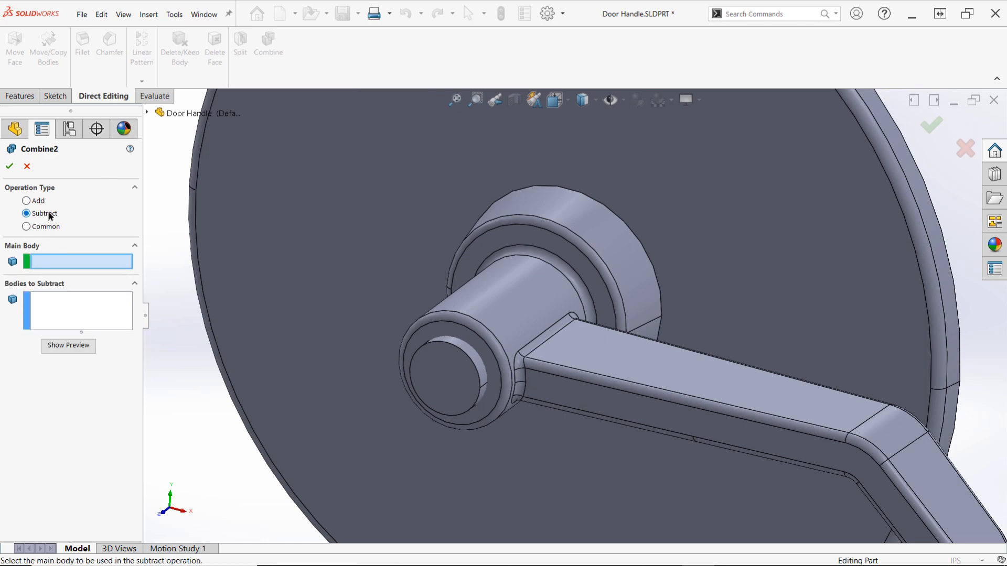
click(338, 218)
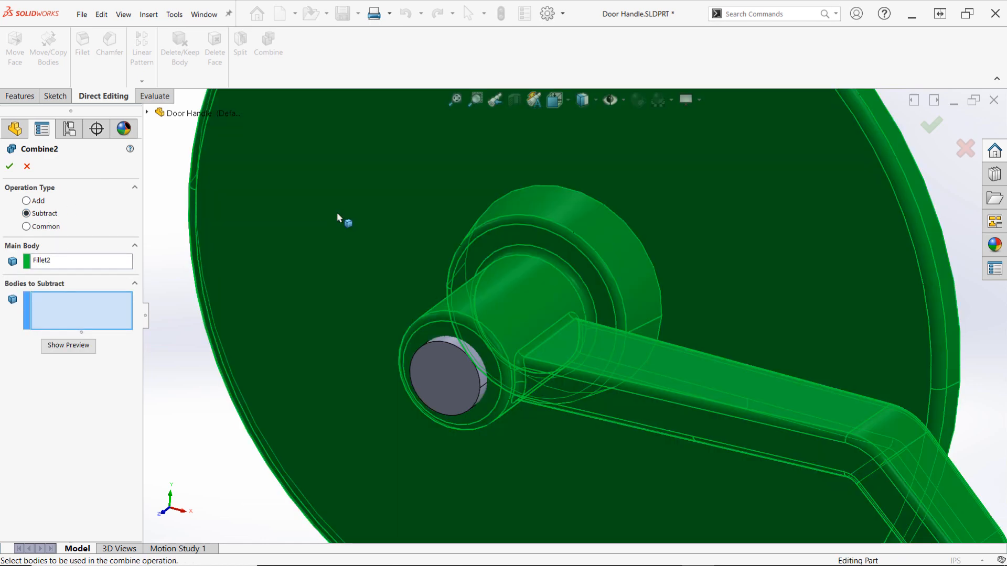
click(447, 374)
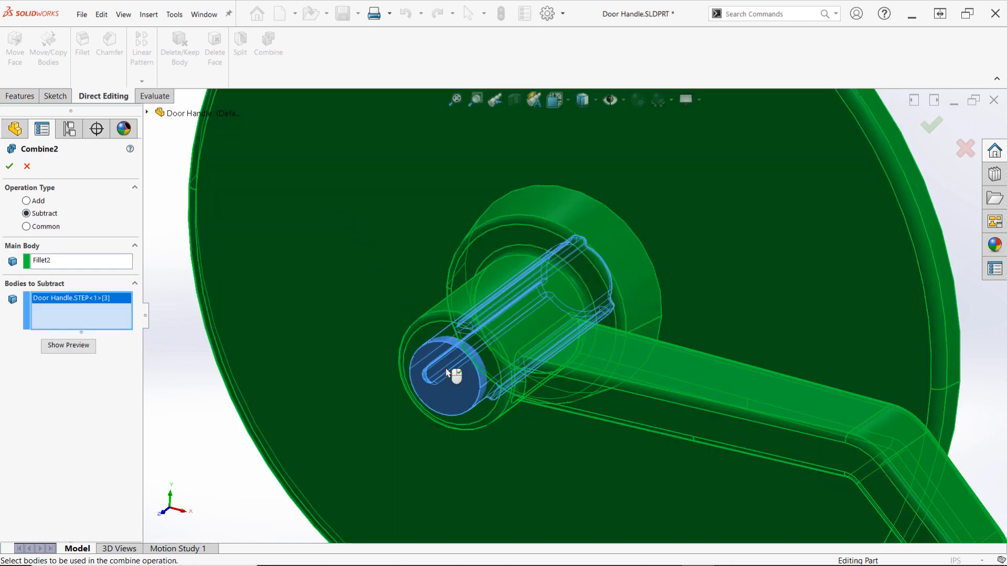
right_click(447, 373)
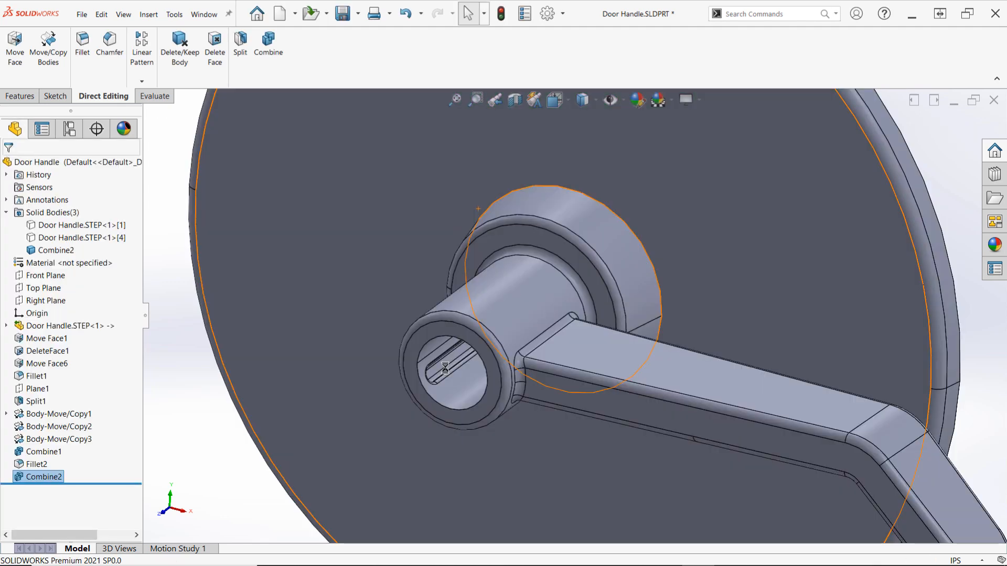
middle_drag(465, 335, 444, 365)
scroll(584, 321, up, 3)
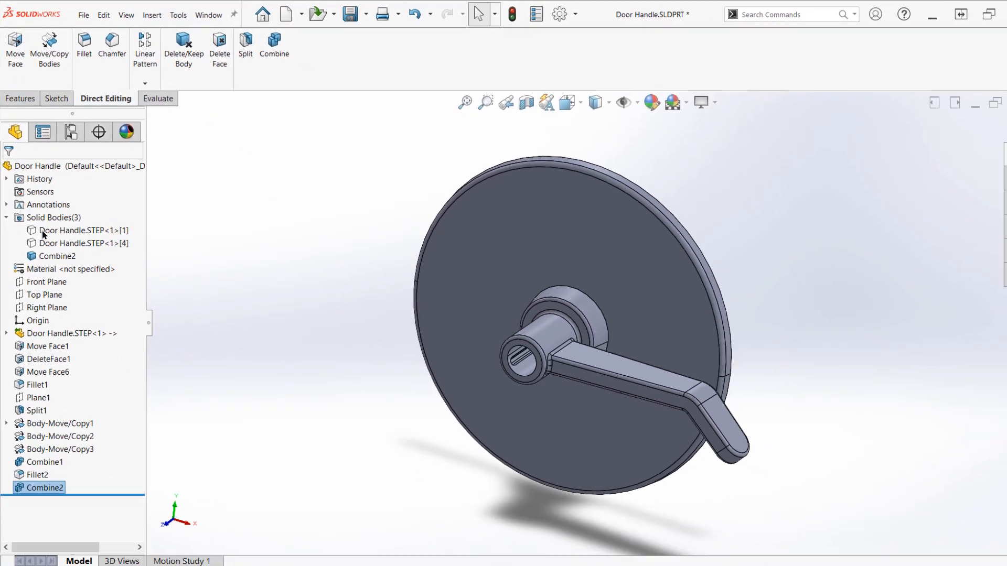
- Unhide the two screw bodies, Door Handle.STEP<1>[1] and Door Handle.STEP<1>[4]
click(93, 422)
ctrl+click(92, 446)
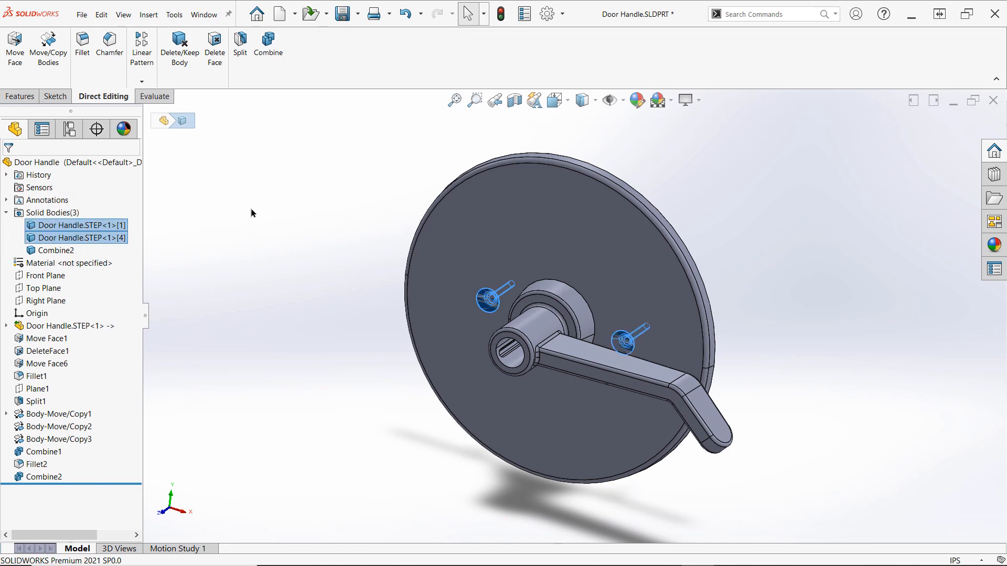
click(815, 267)
middle_drag(815, 266, 737, 333)
scroll(736, 332, down, 2)
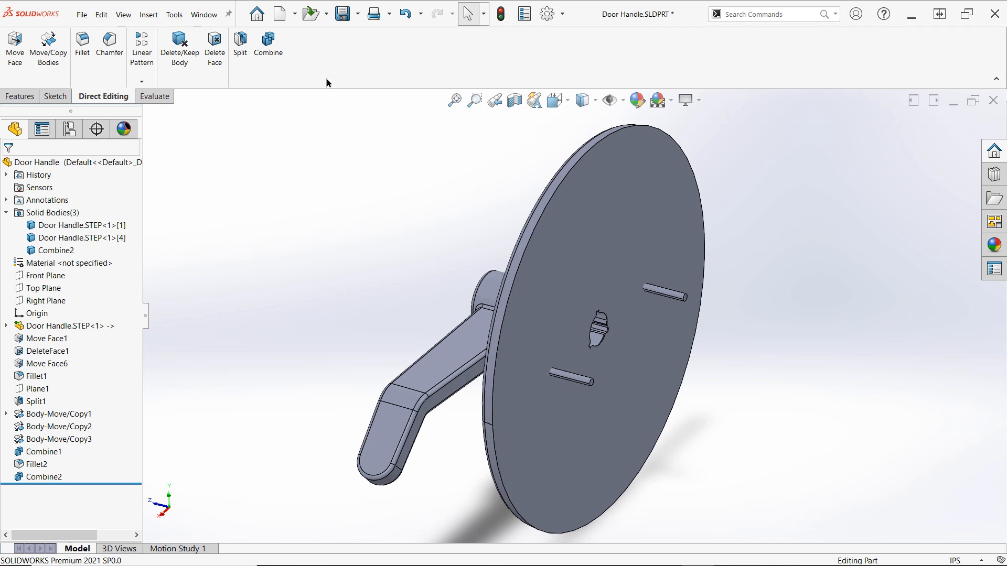
- Create an Indent with the Cut option, using the handle as target body and both screws as tool body regions, and inspect the resulting holes
click(148, 14)
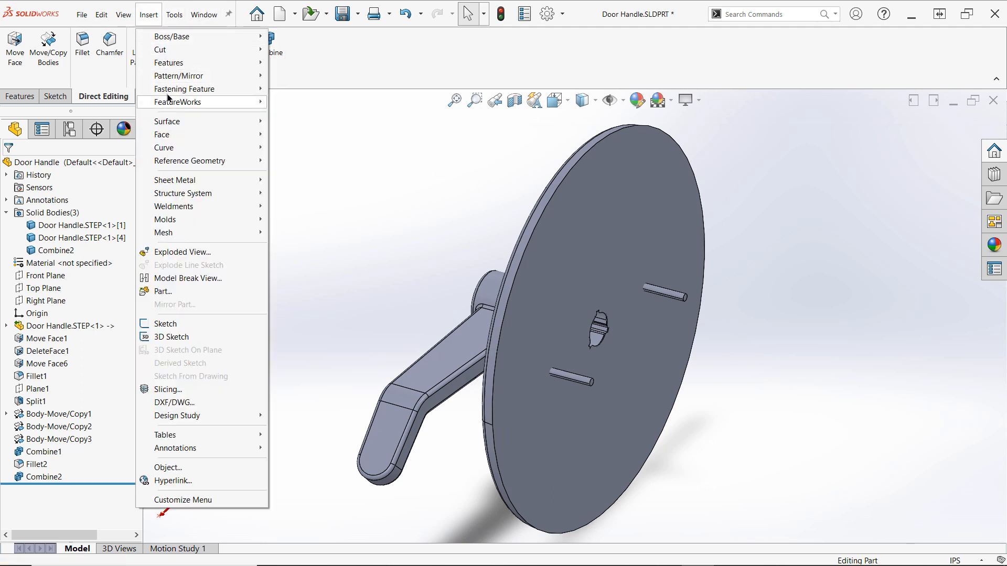
mouse_move(177, 67)
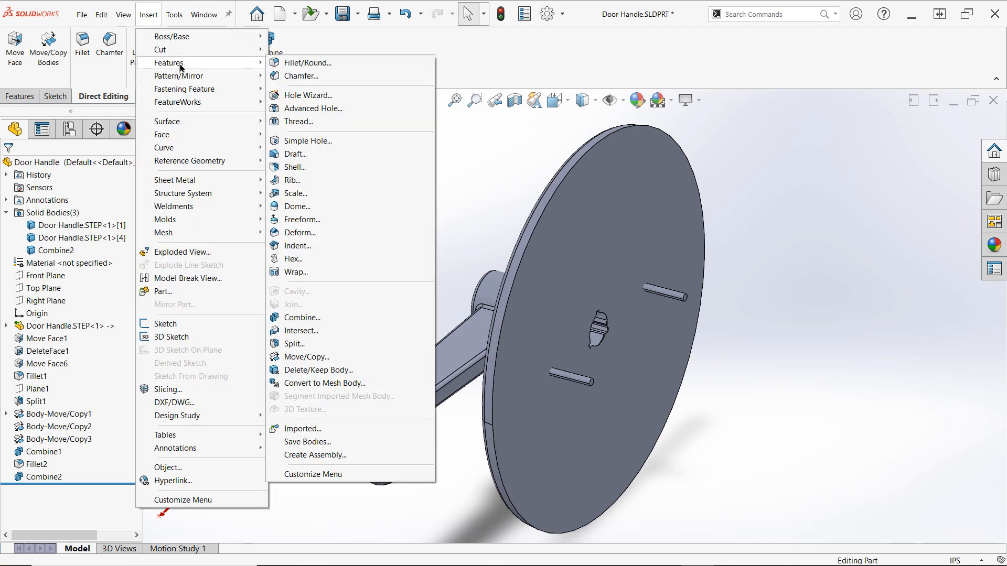
click(306, 247)
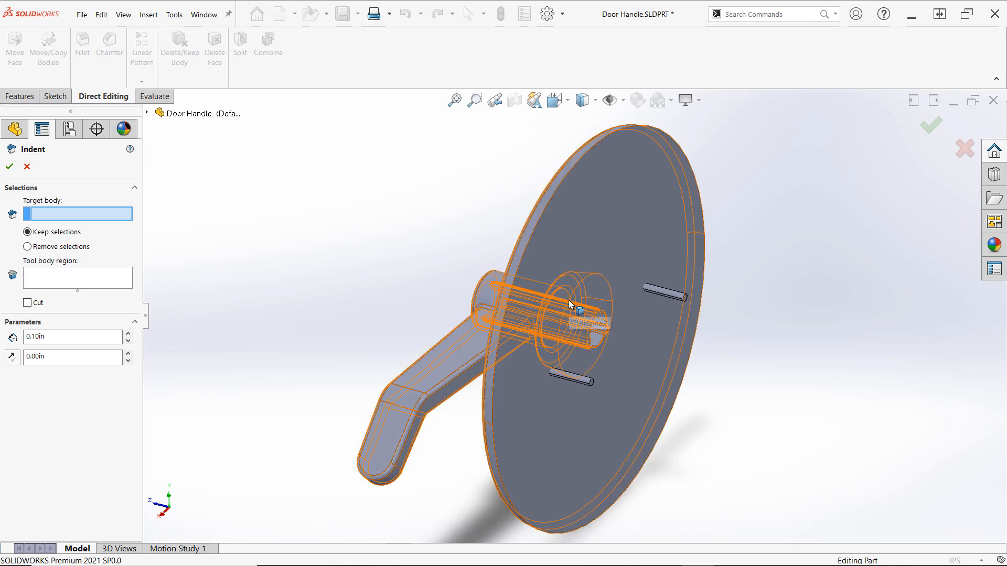
click(570, 304)
click(27, 304)
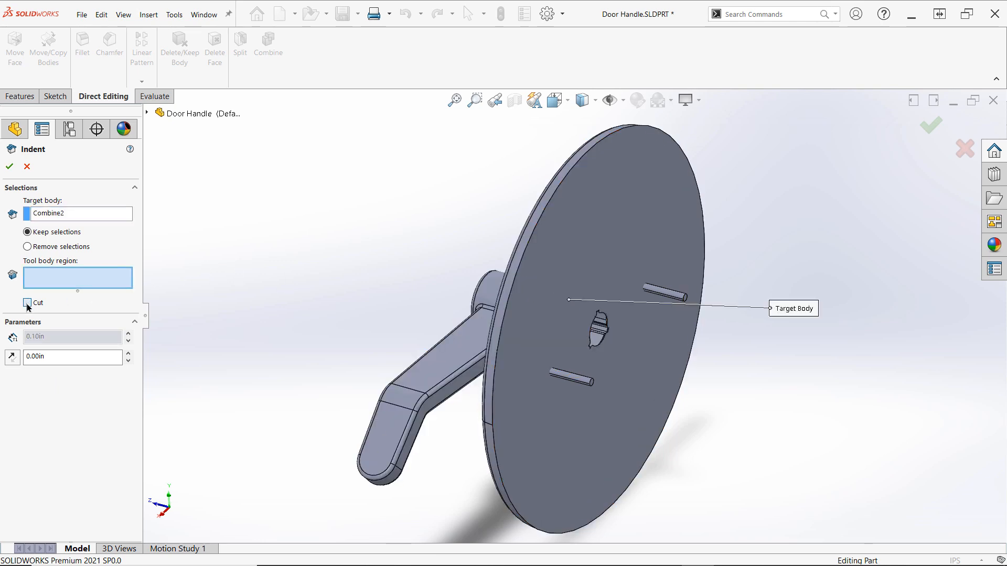
click(571, 380)
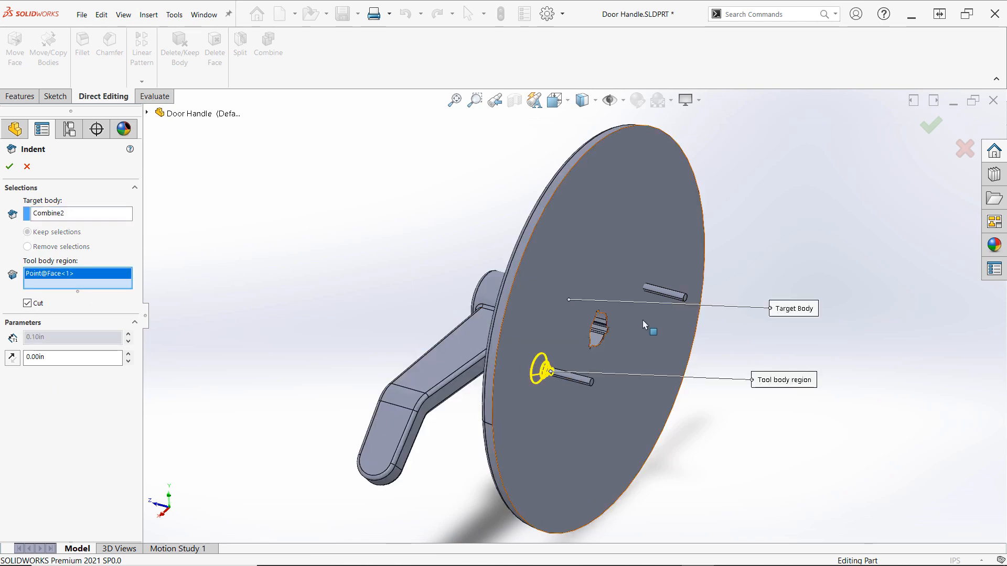
click(669, 300)
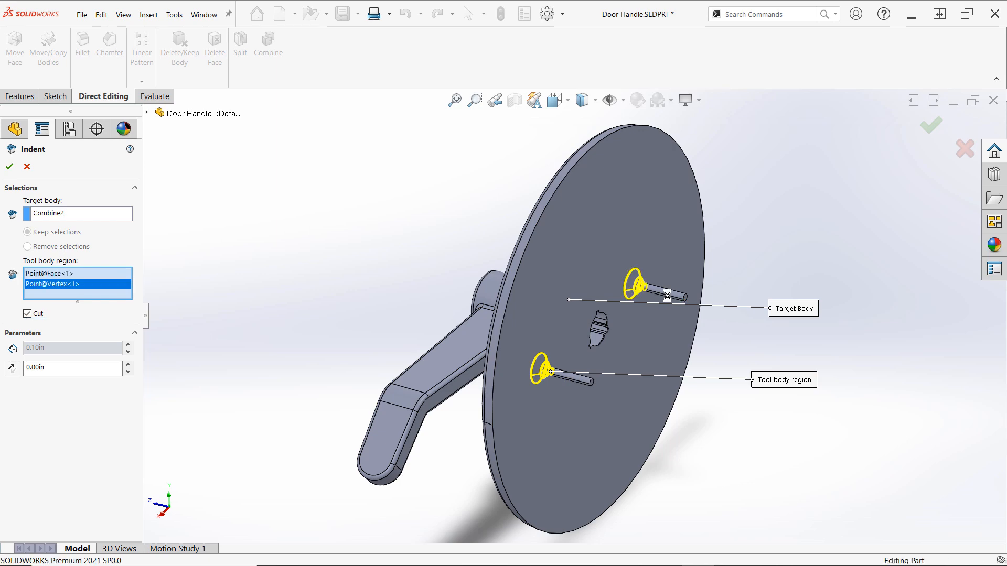
middle_drag(652, 363, 725, 369)
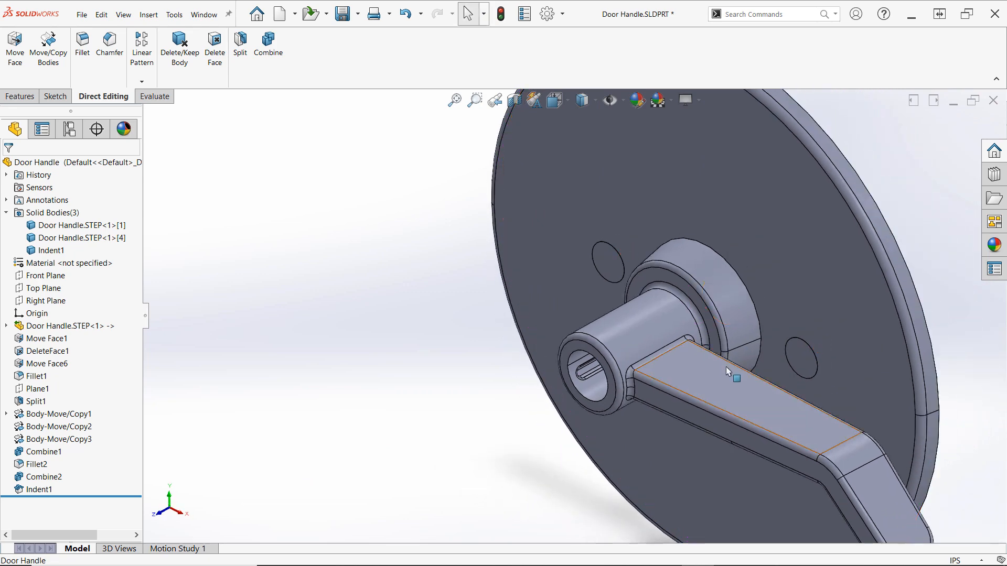
scroll(644, 252, down, 5)
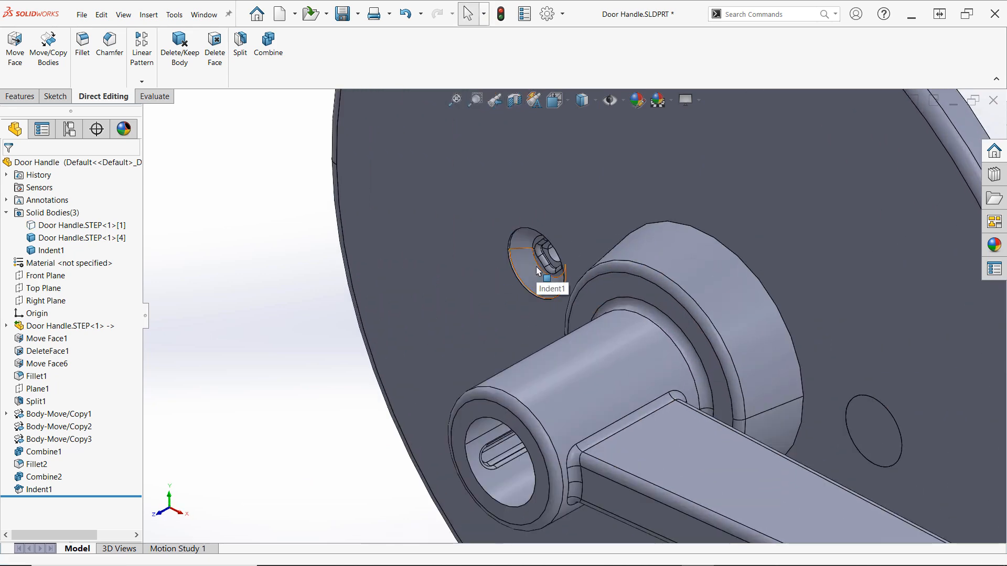
scroll(672, 285, up, 6)
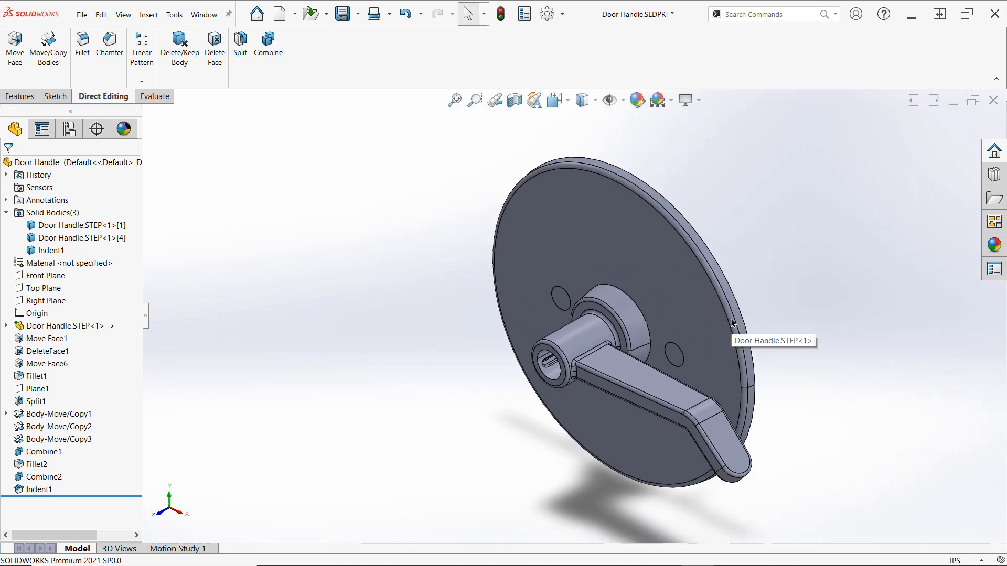
- Keep only the handle body with Delete/Keep Body, removing the two screw bodies
click(184, 58)
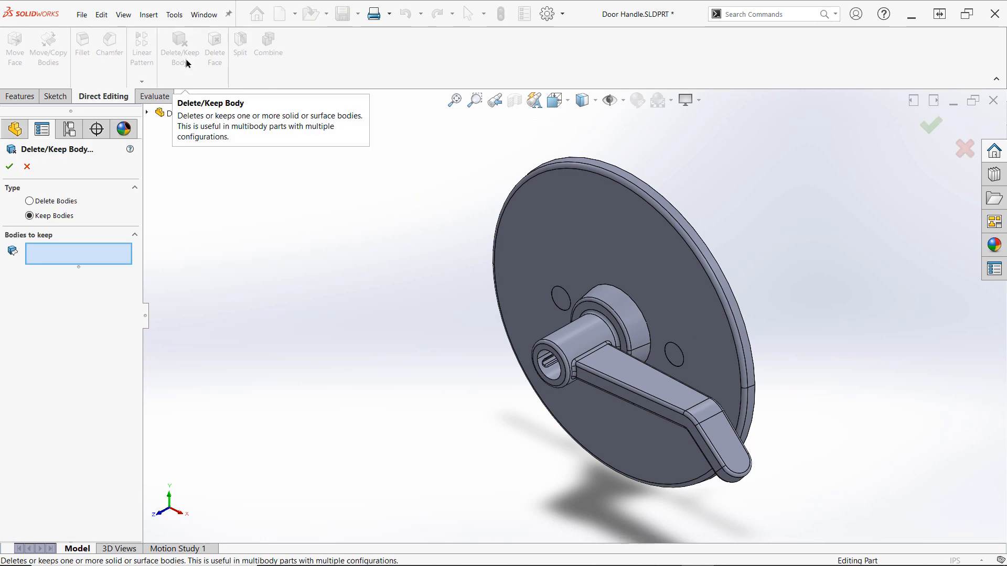
click(547, 257)
right_click(547, 257)
middle_drag(573, 257, 815, 380)
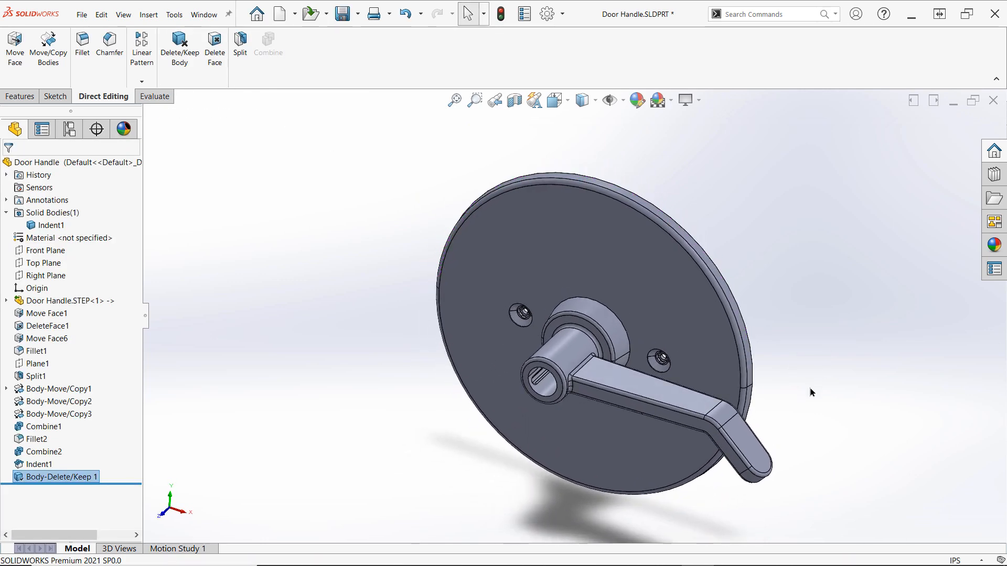
scroll(806, 422, down, 2)
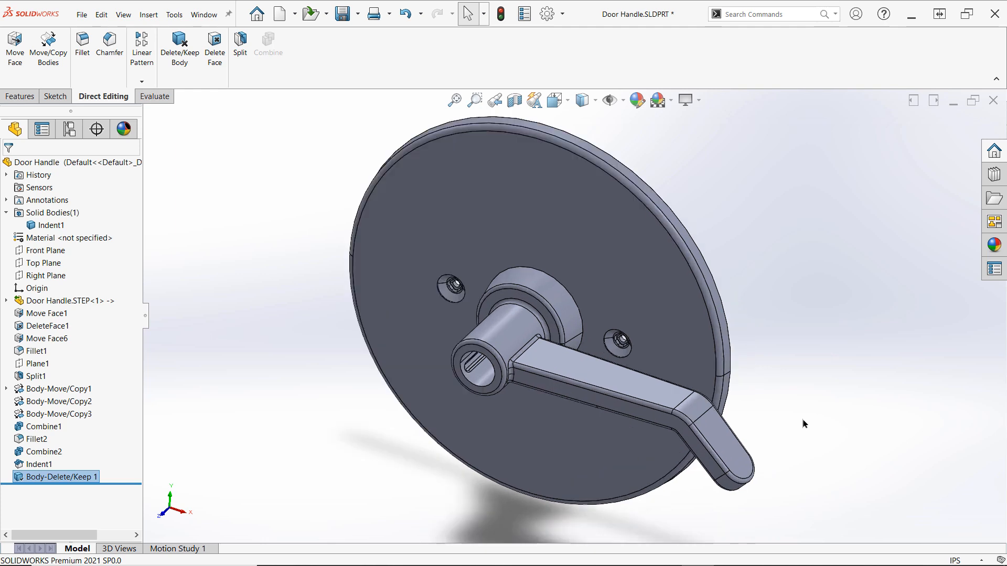
- Turn on RealView Graphics and set the model display to Tangent Edges Removed
click(687, 100)
click(697, 117)
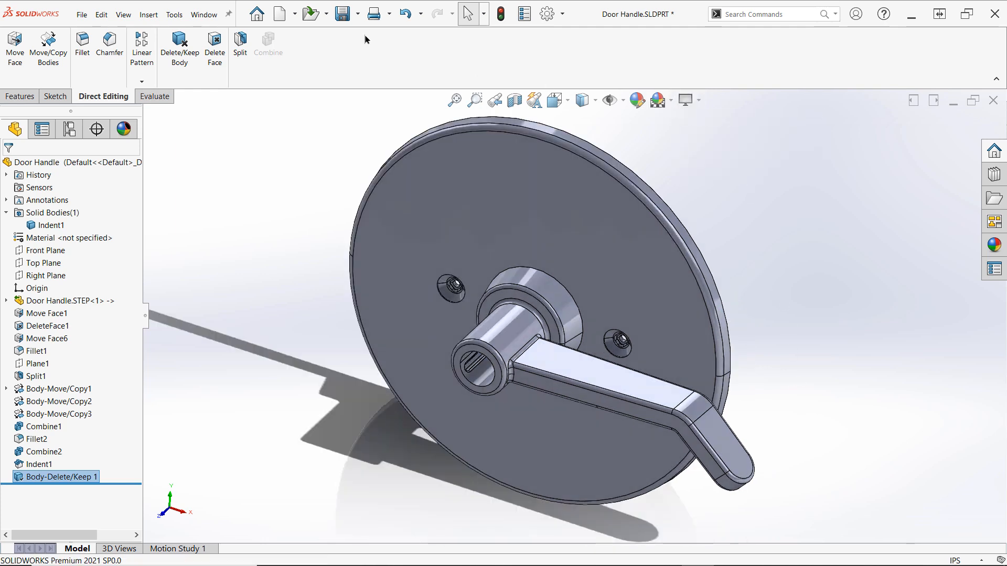
click(123, 14)
mouse_move(140, 69)
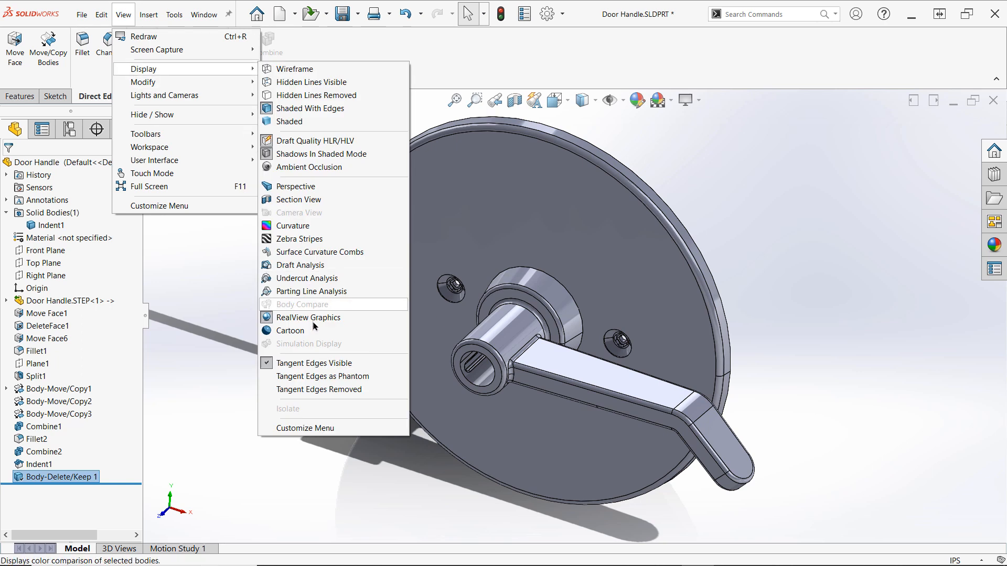
click(332, 389)
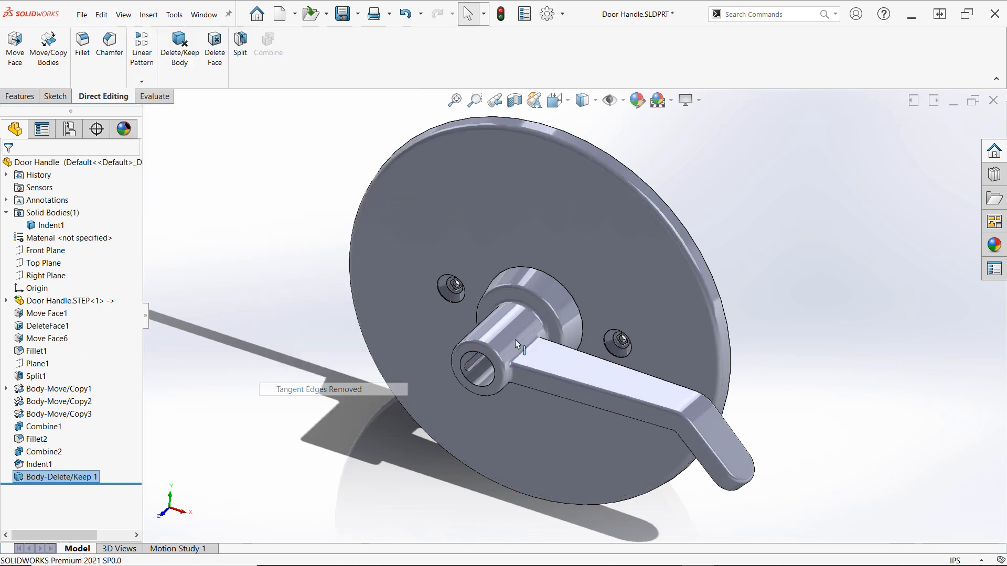
- Open the appearance library and expand its Metal category
click(994, 245)
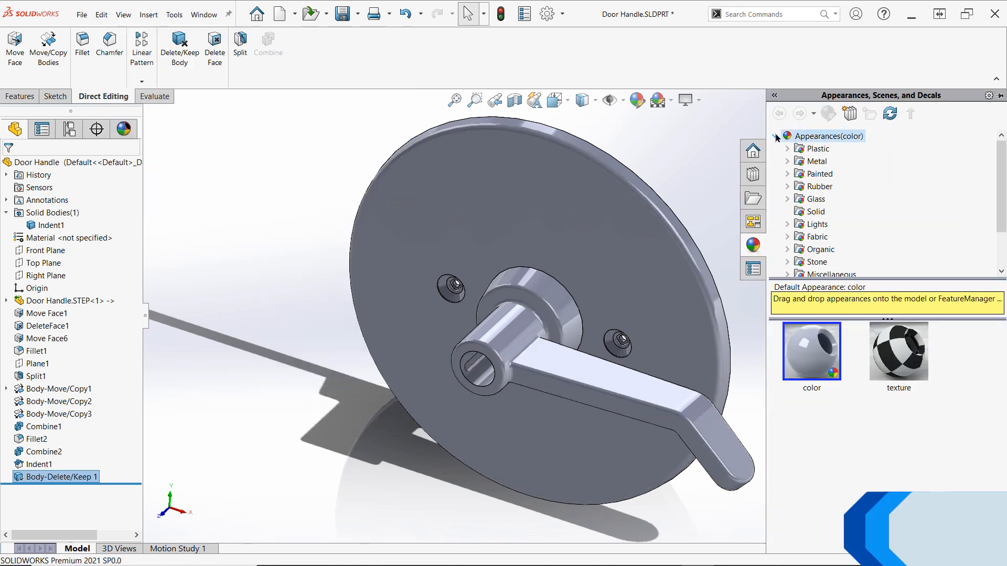
click(787, 160)
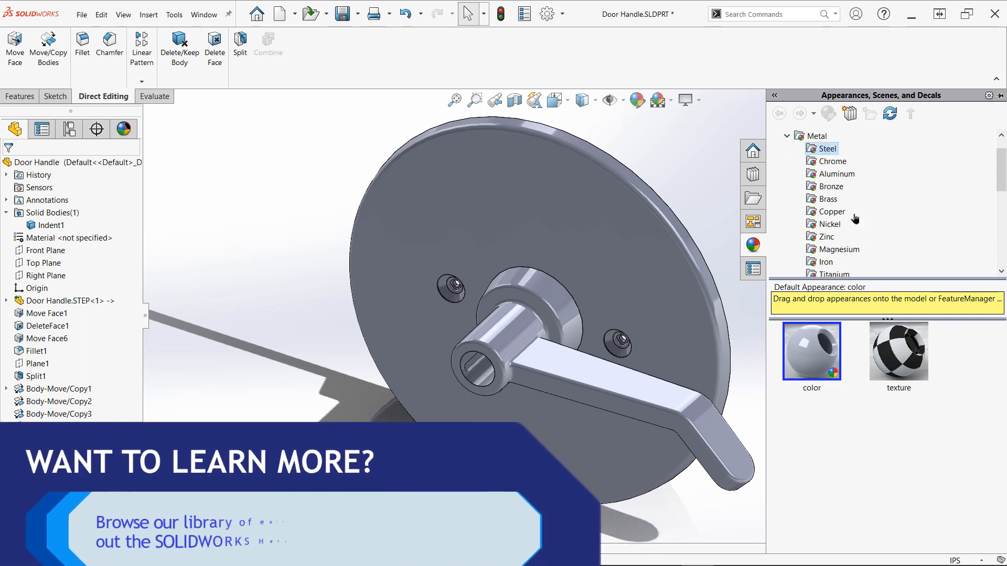